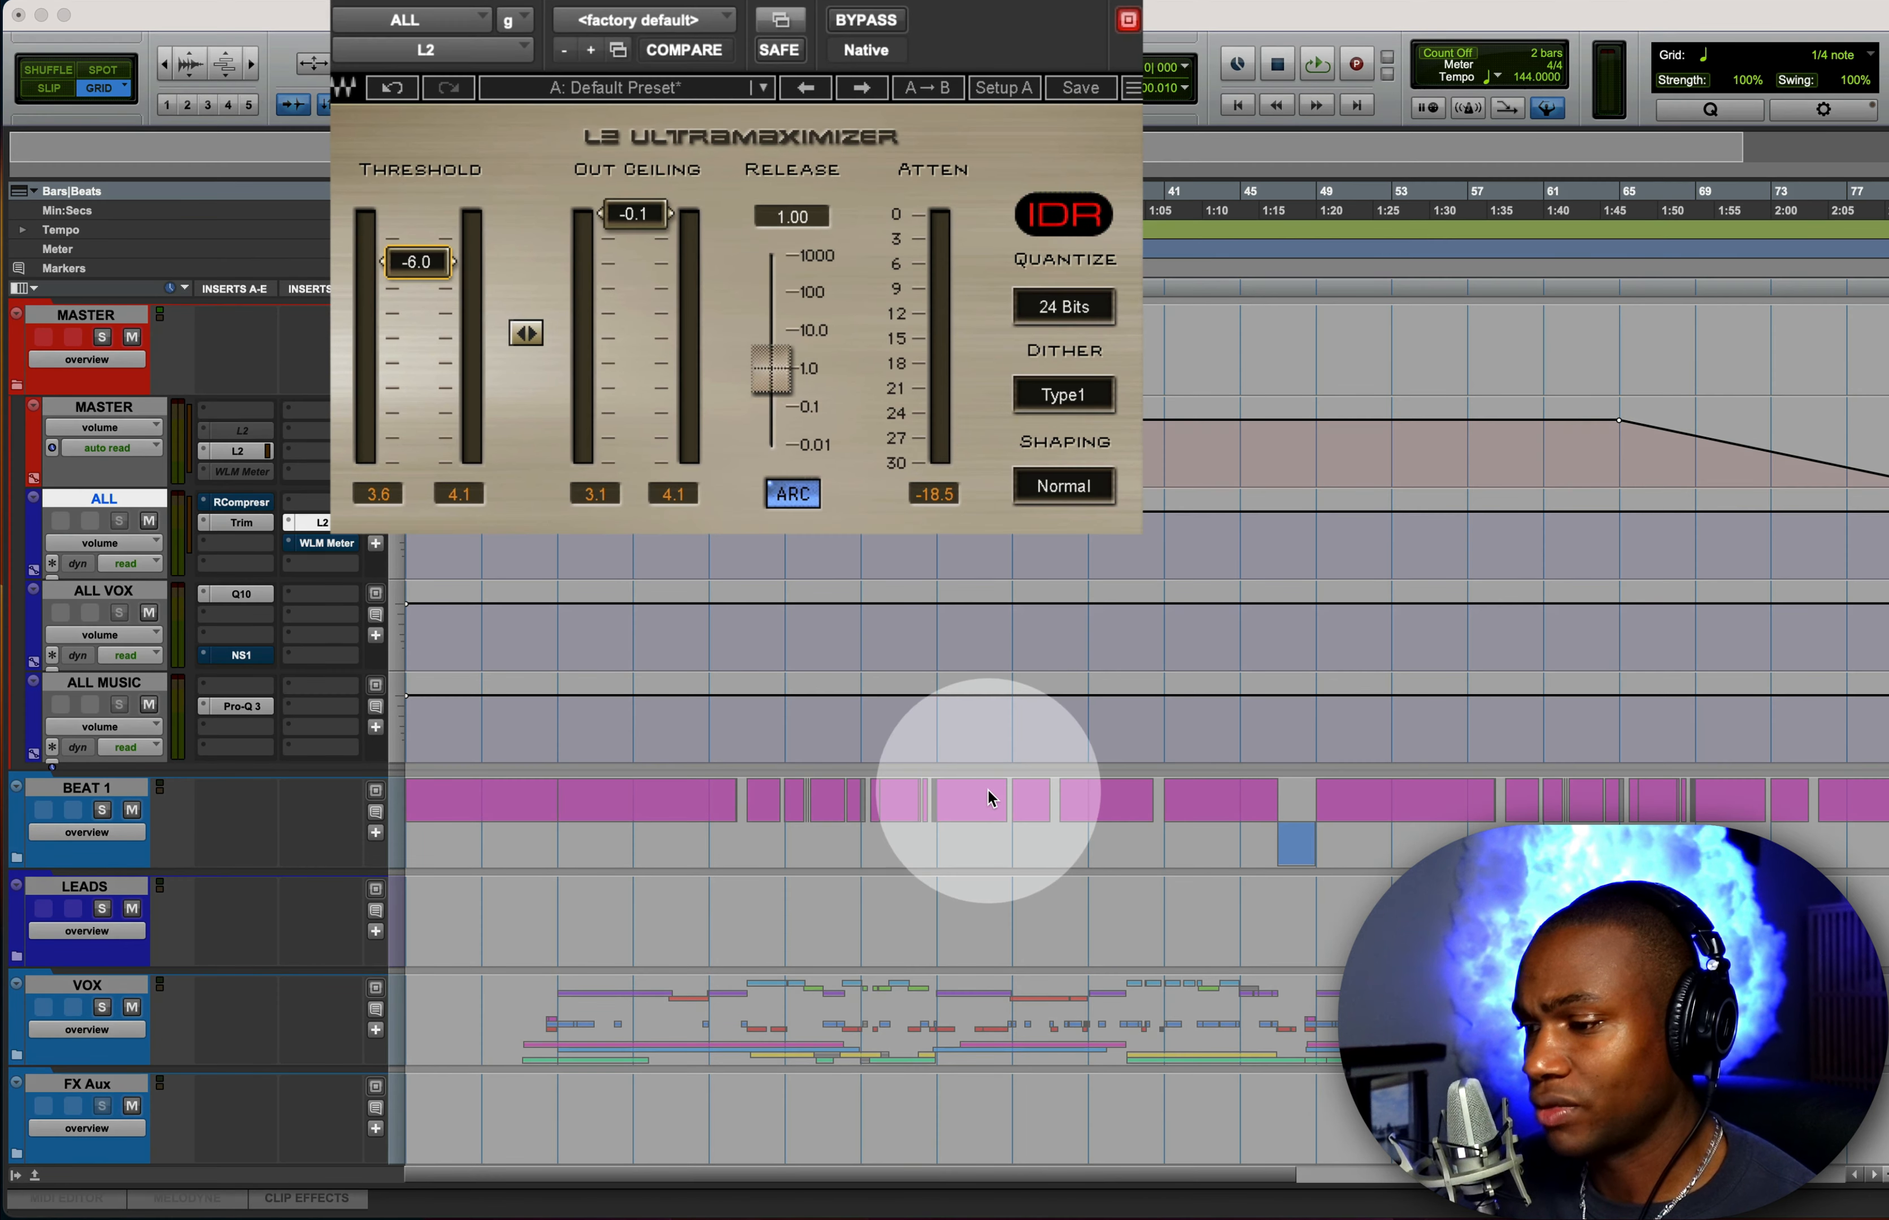
Step: Play back sections of the song and examine the limiting on the ALL track's L2 attenuation meter
key(space)
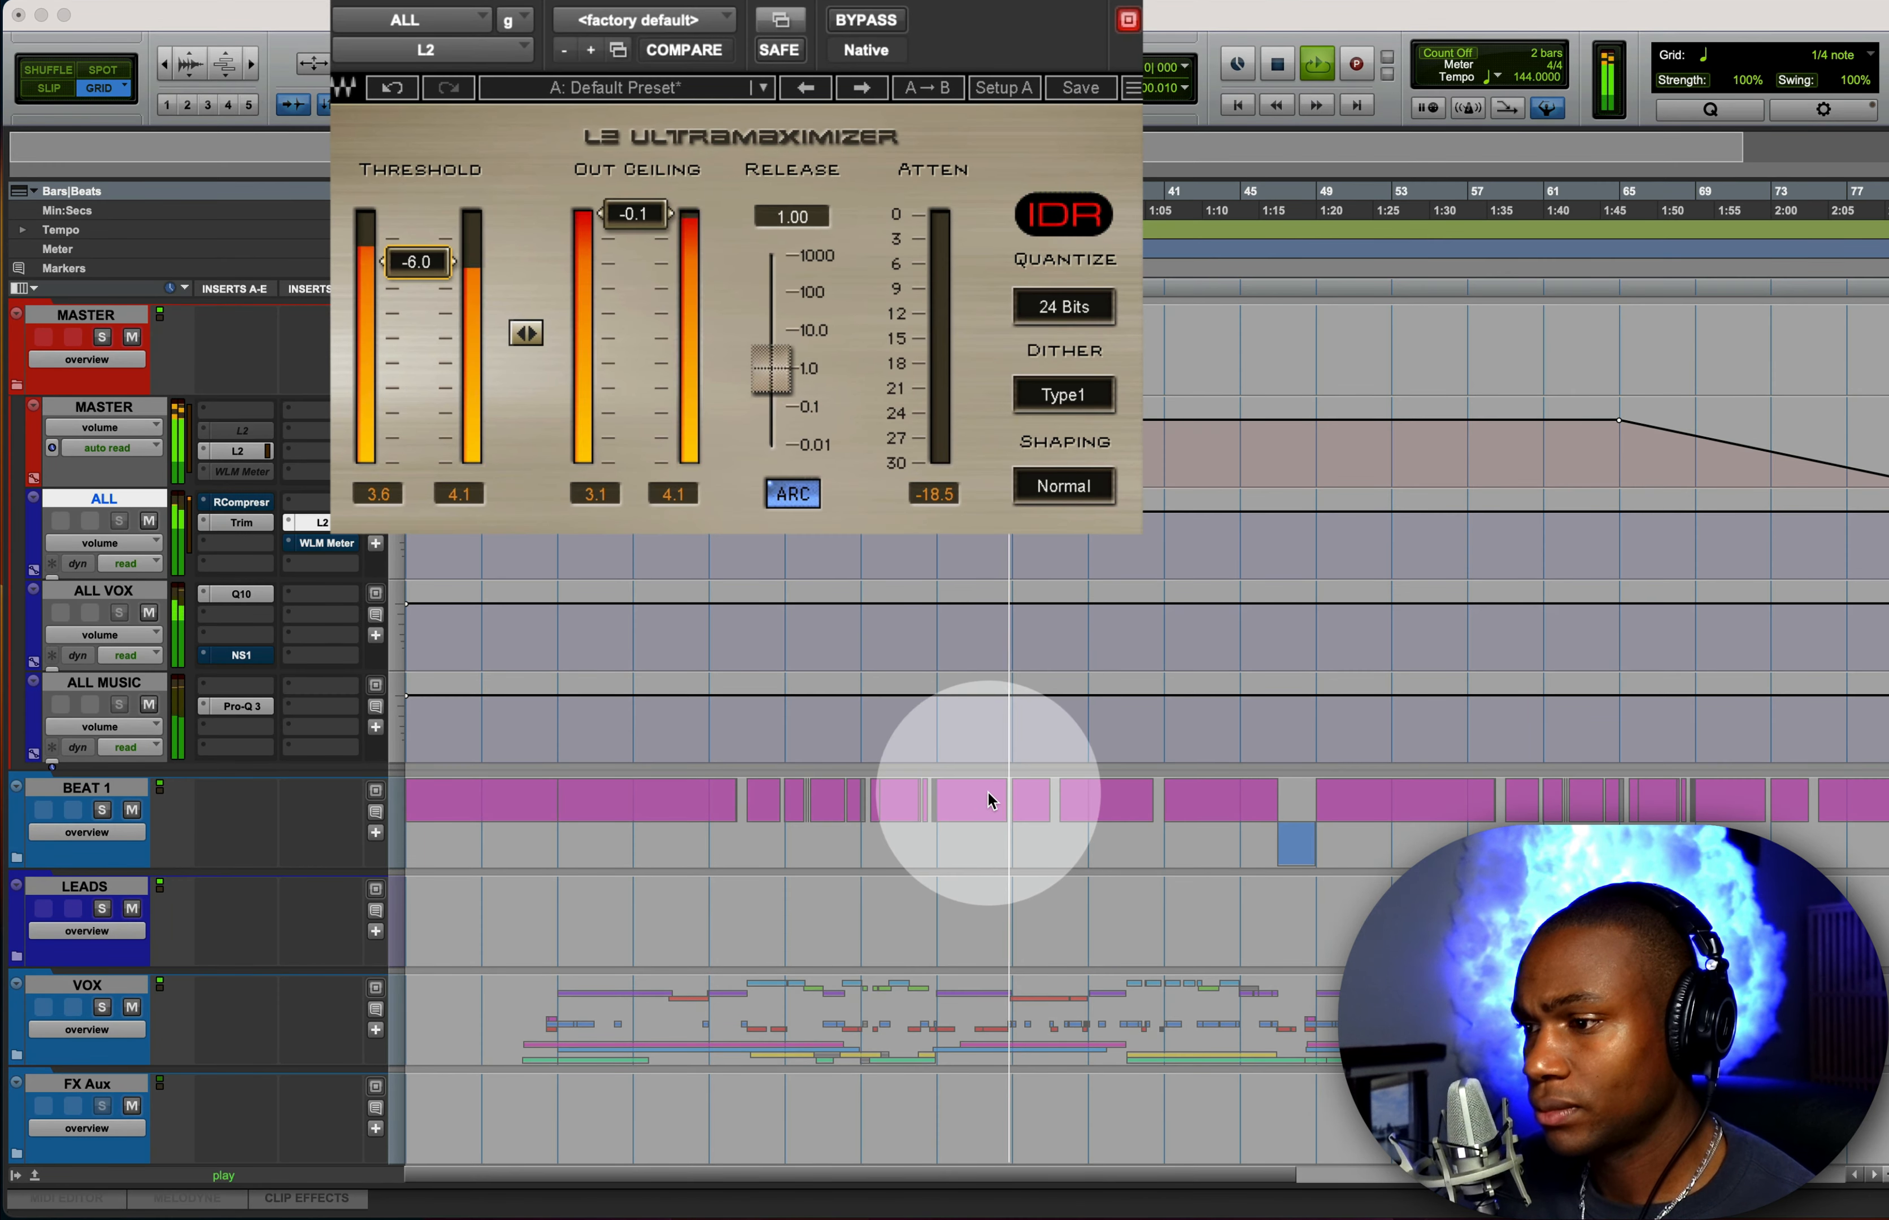
key(space)
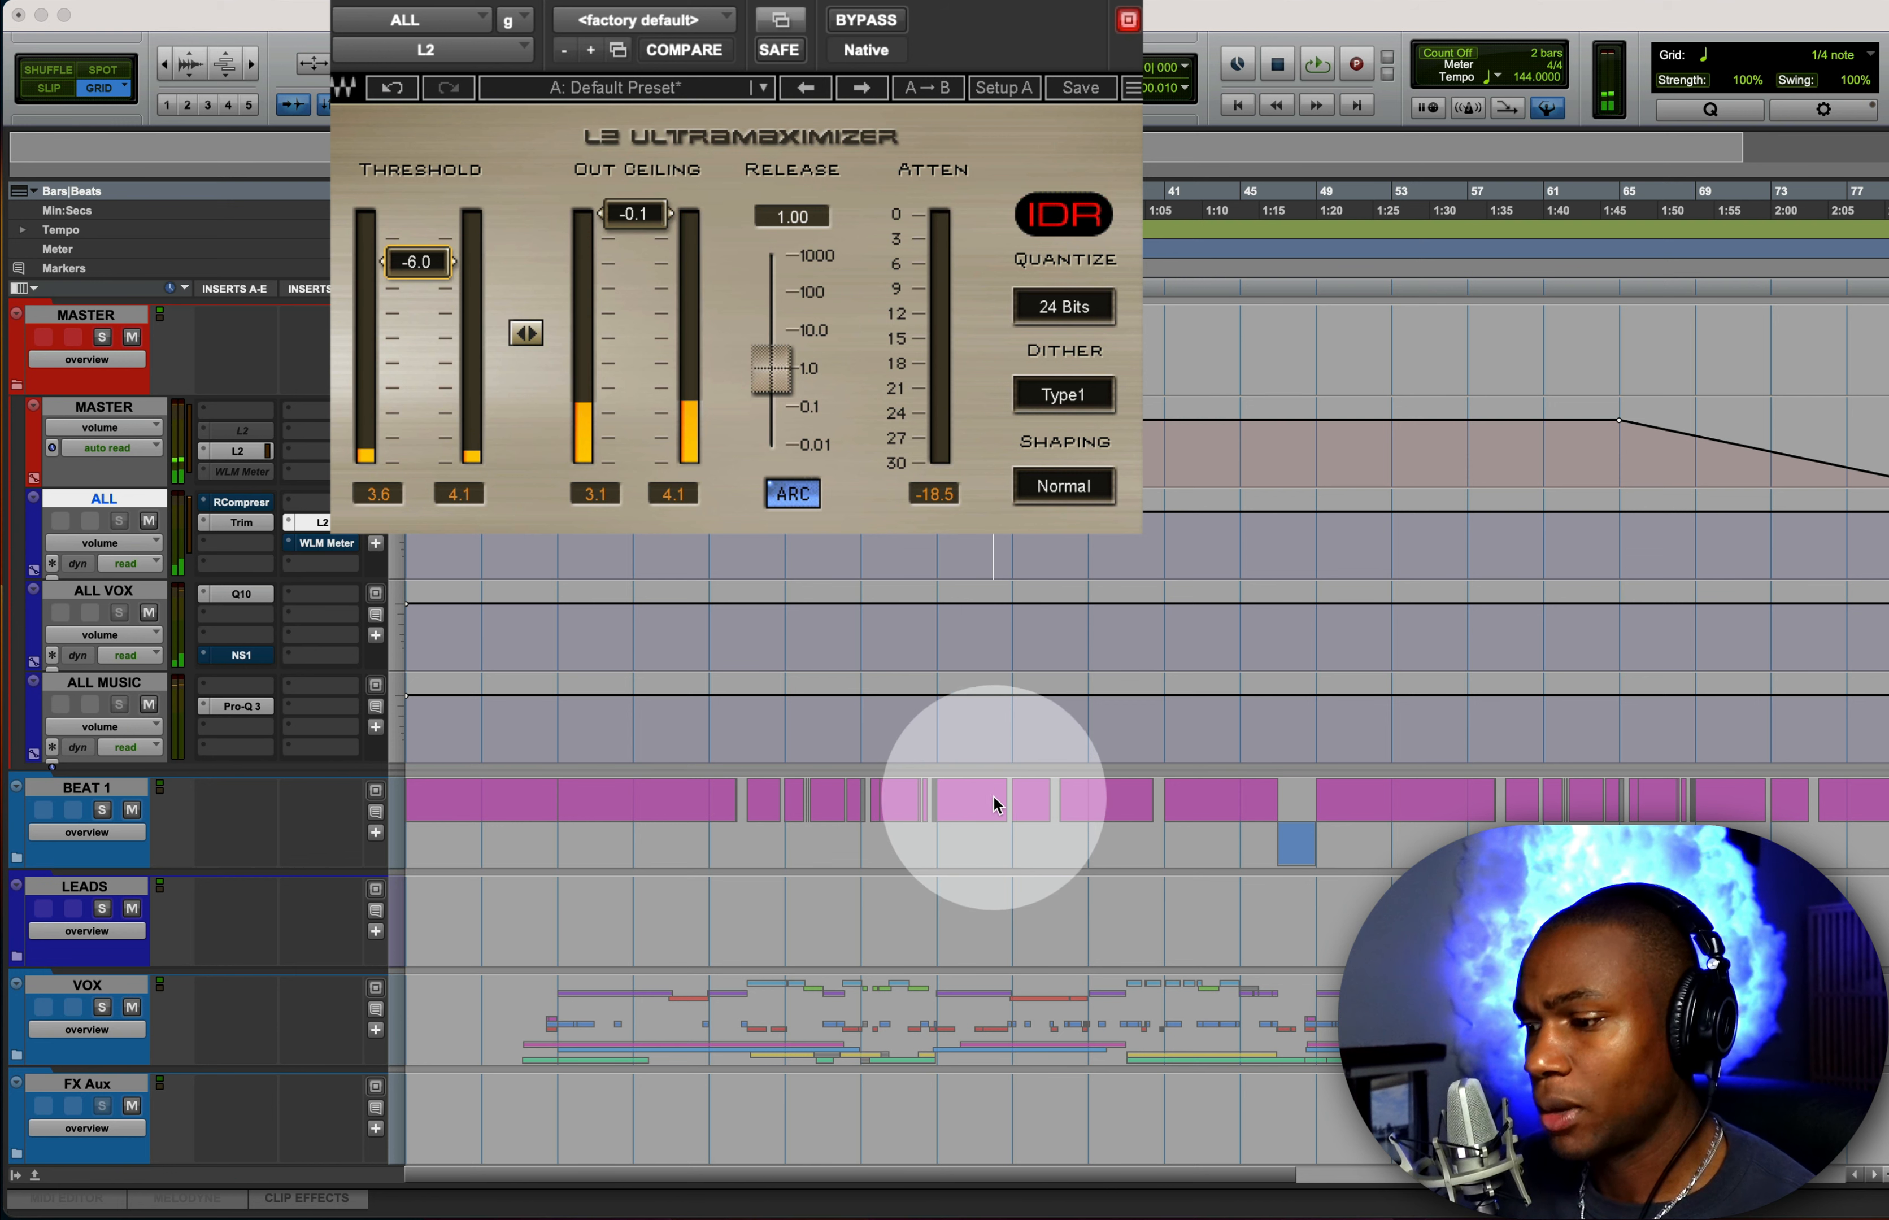
key(space)
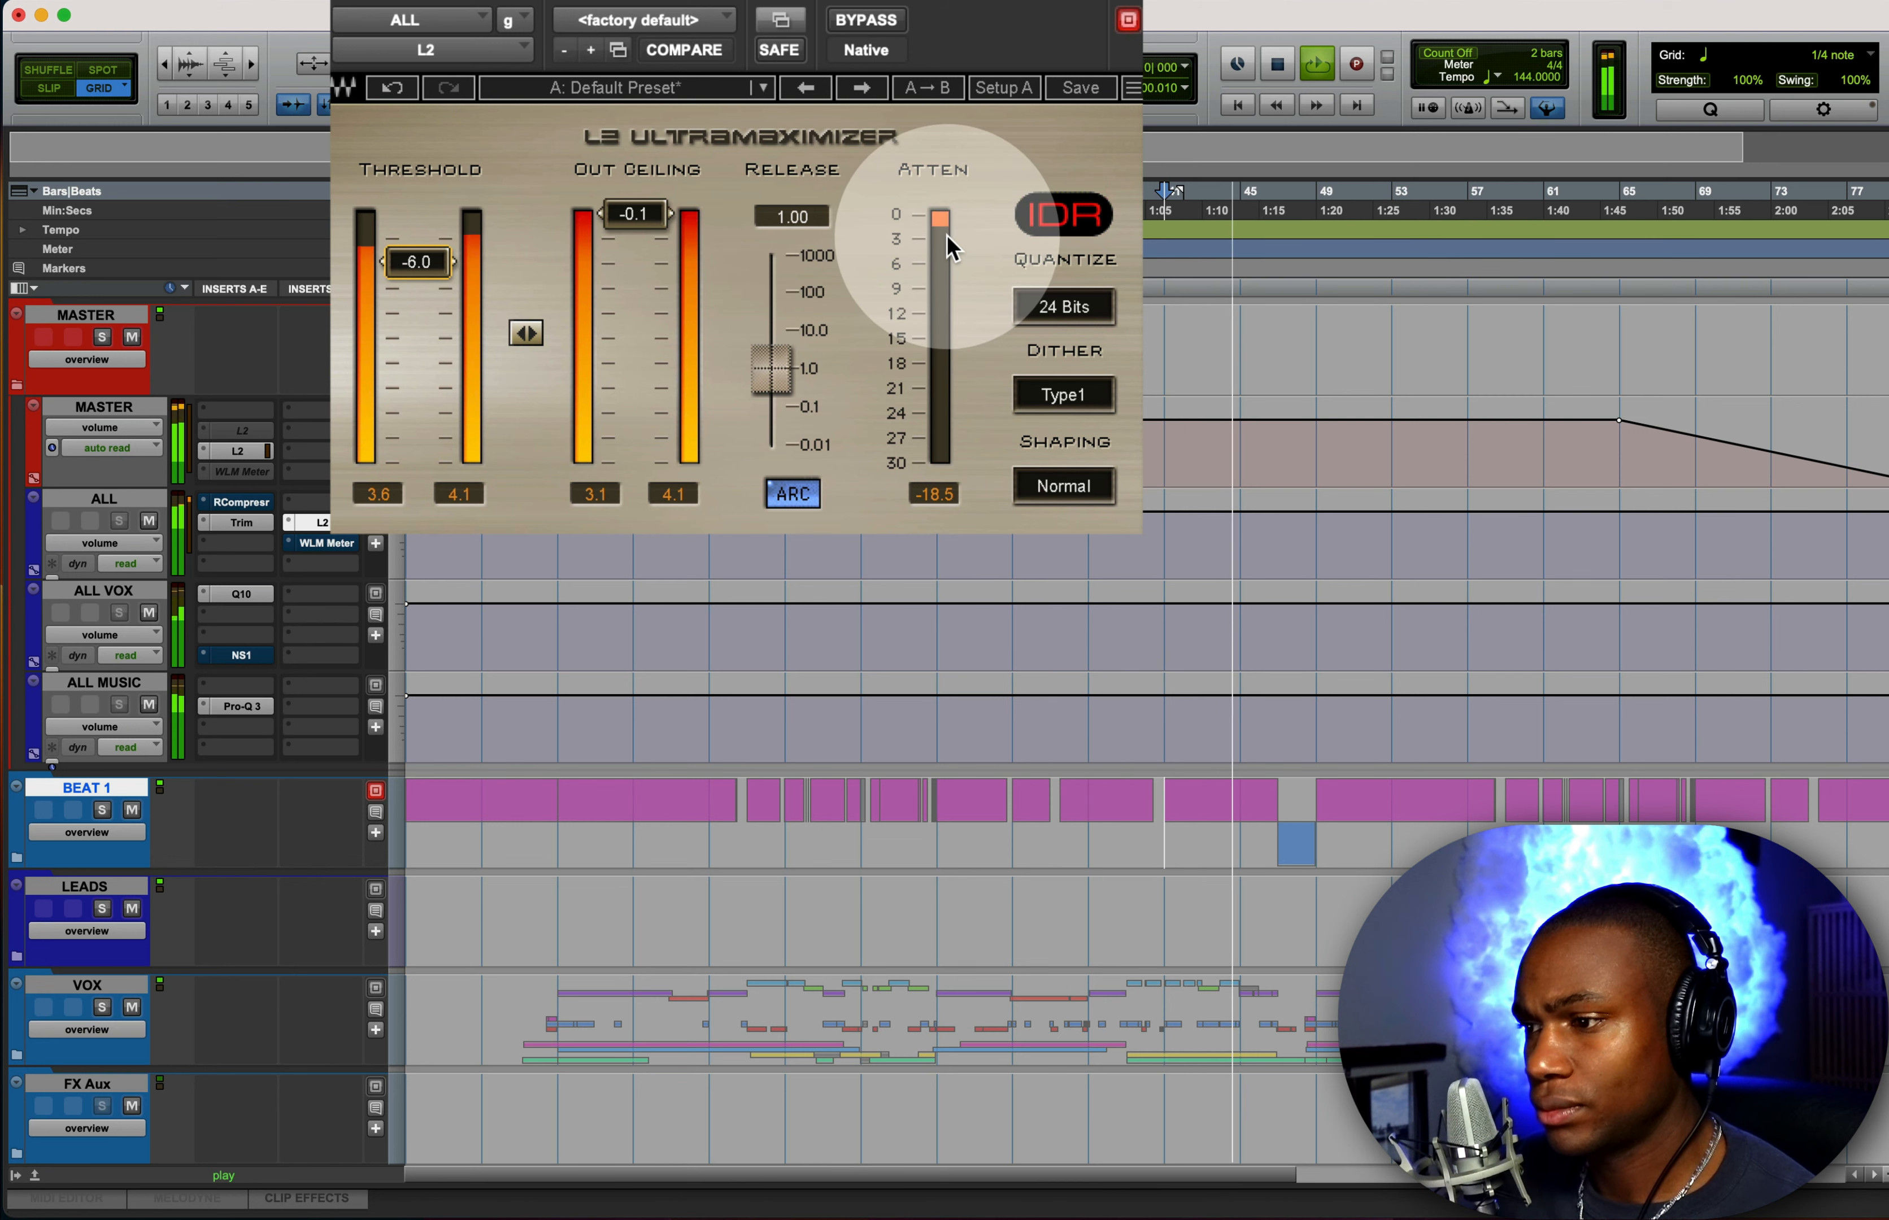
key(space)
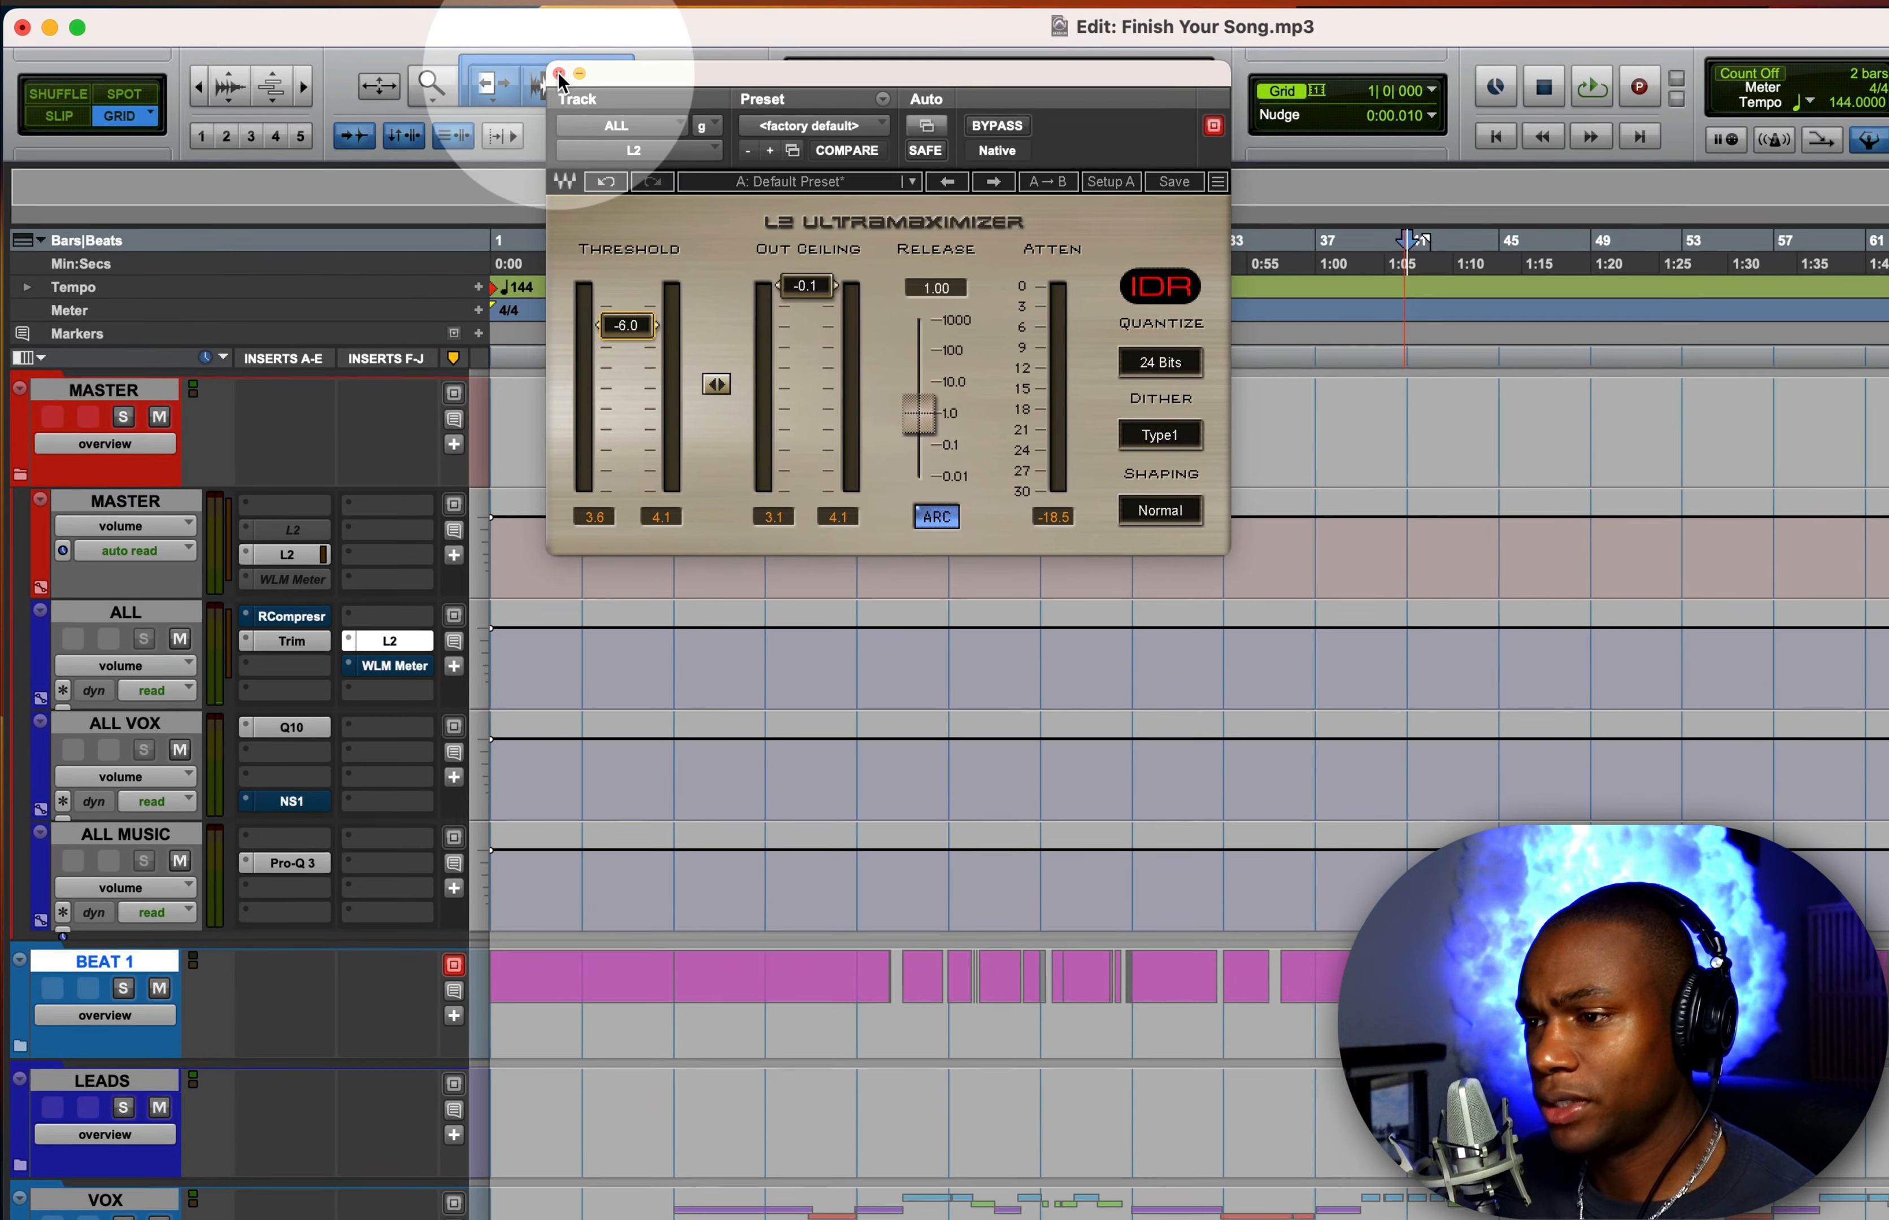
Step: Close the ALL track's L2 and inspect the threshold of the L2 on the MASTER track
click(532, 68)
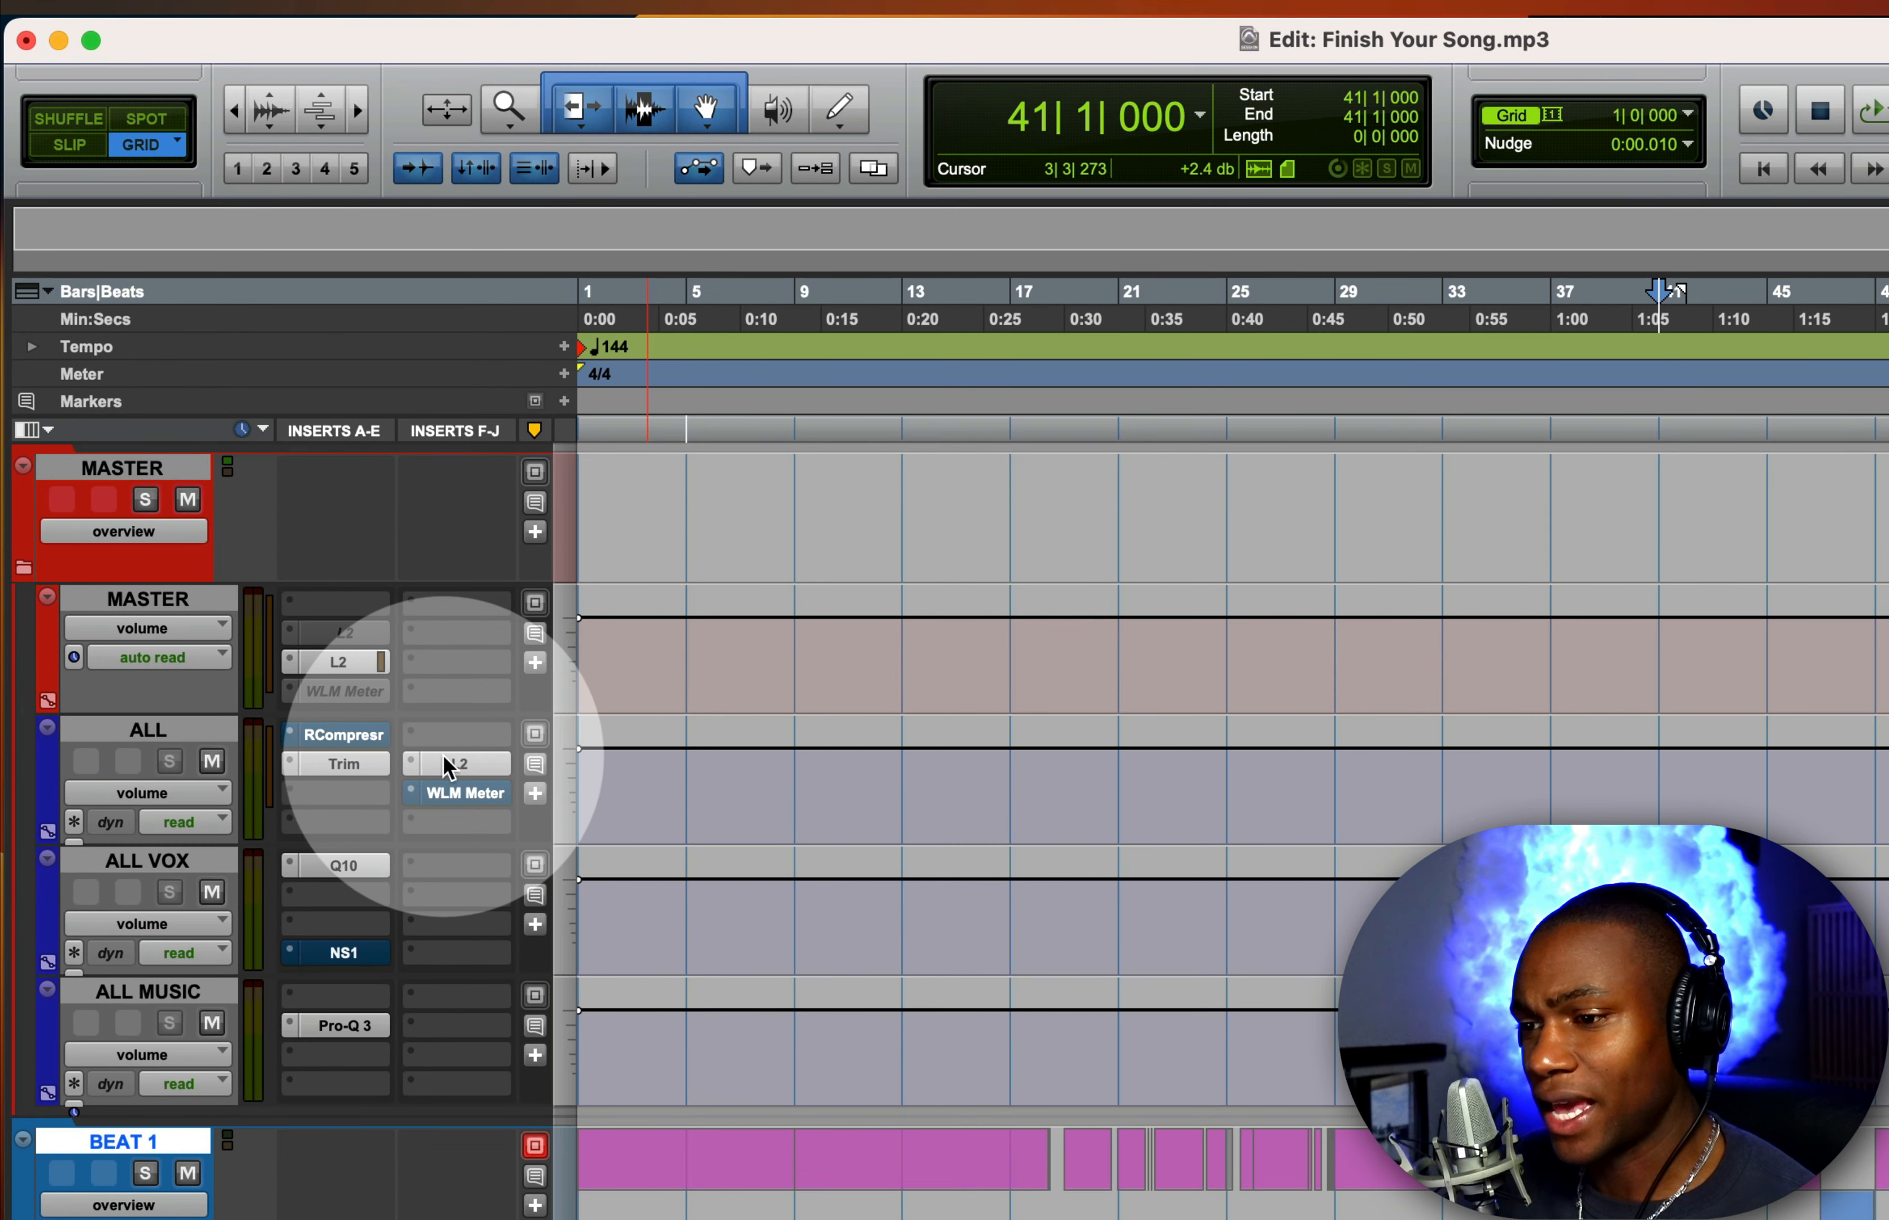
click(349, 662)
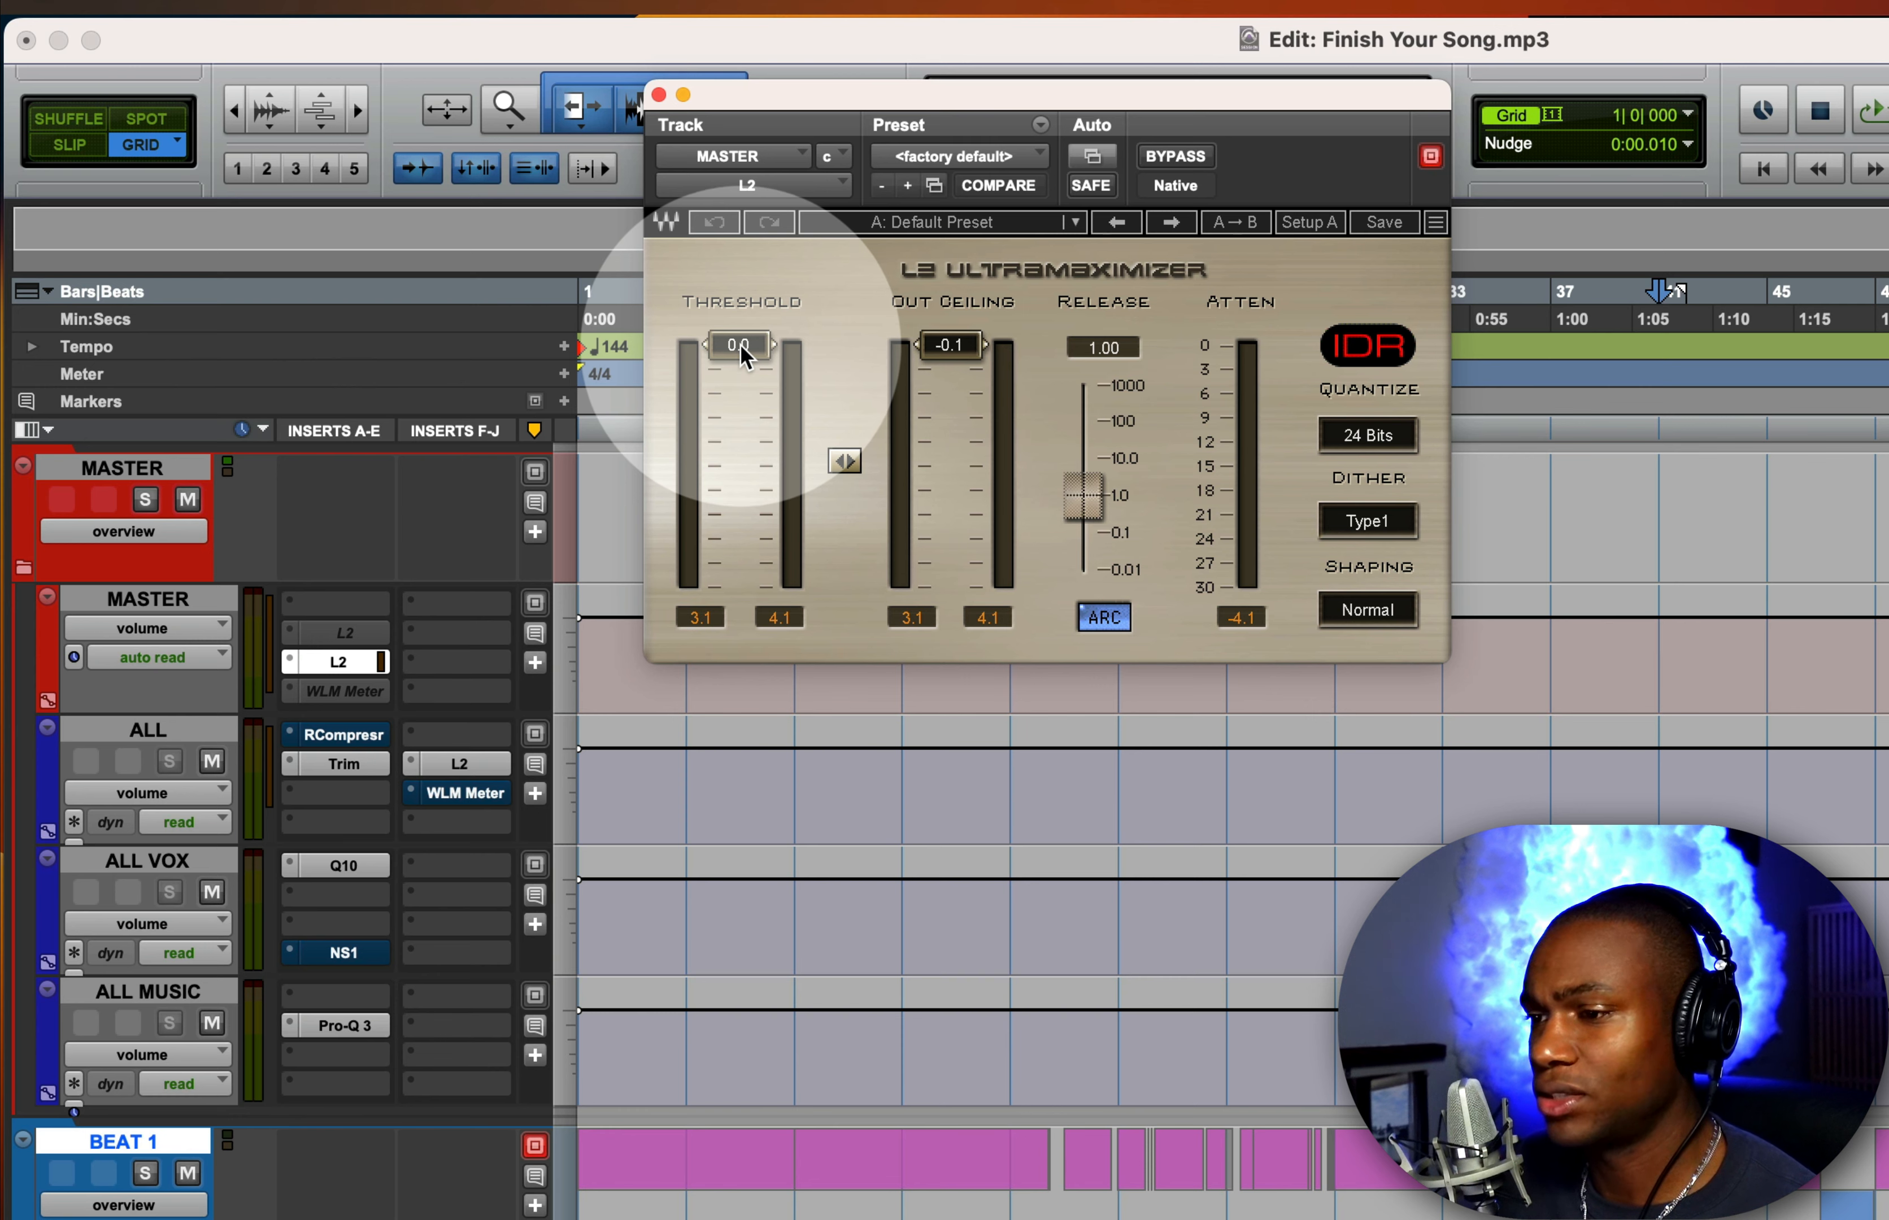
click(658, 94)
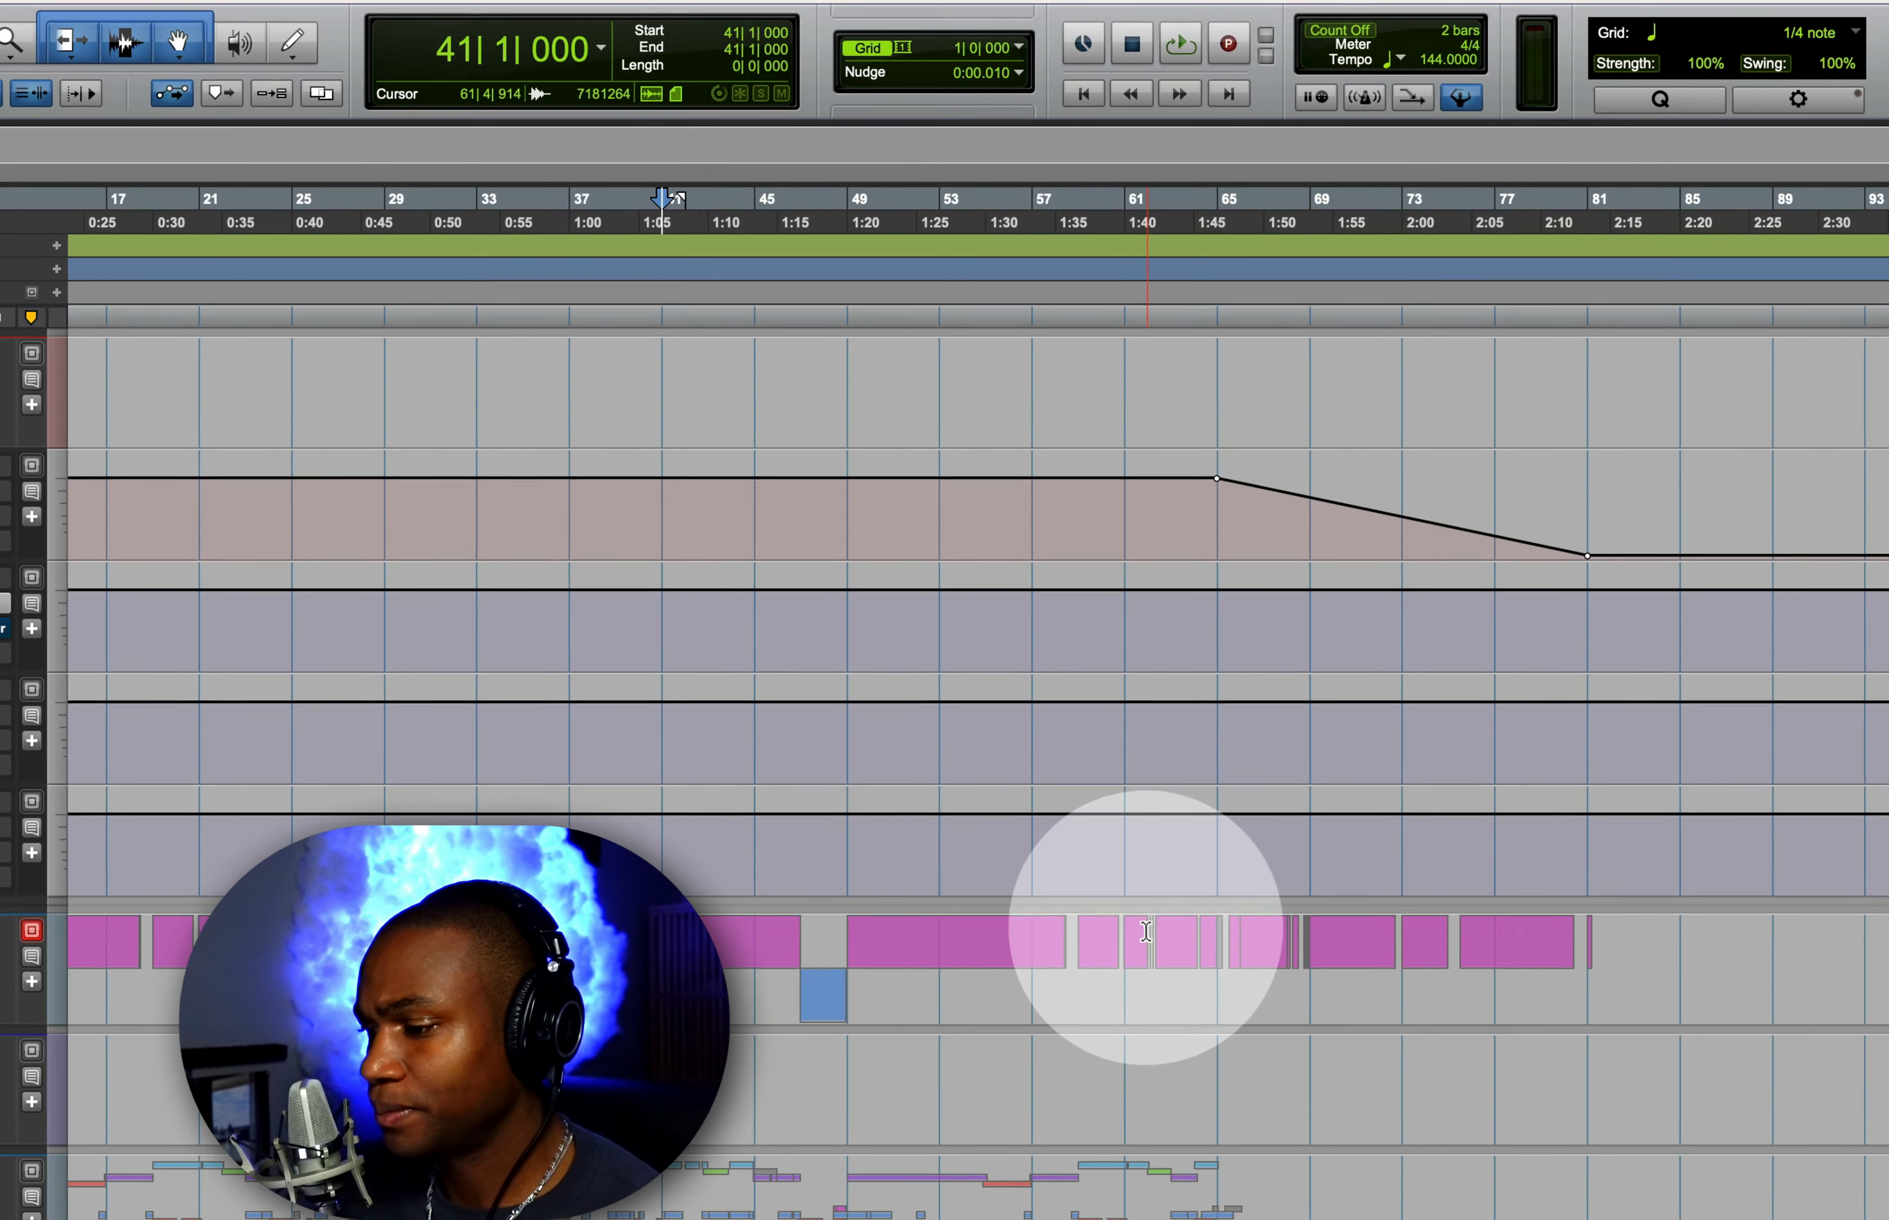
Step: Play the ending of the song from bar 62 to listen to the fade-out
click(1235, 970)
key(space)
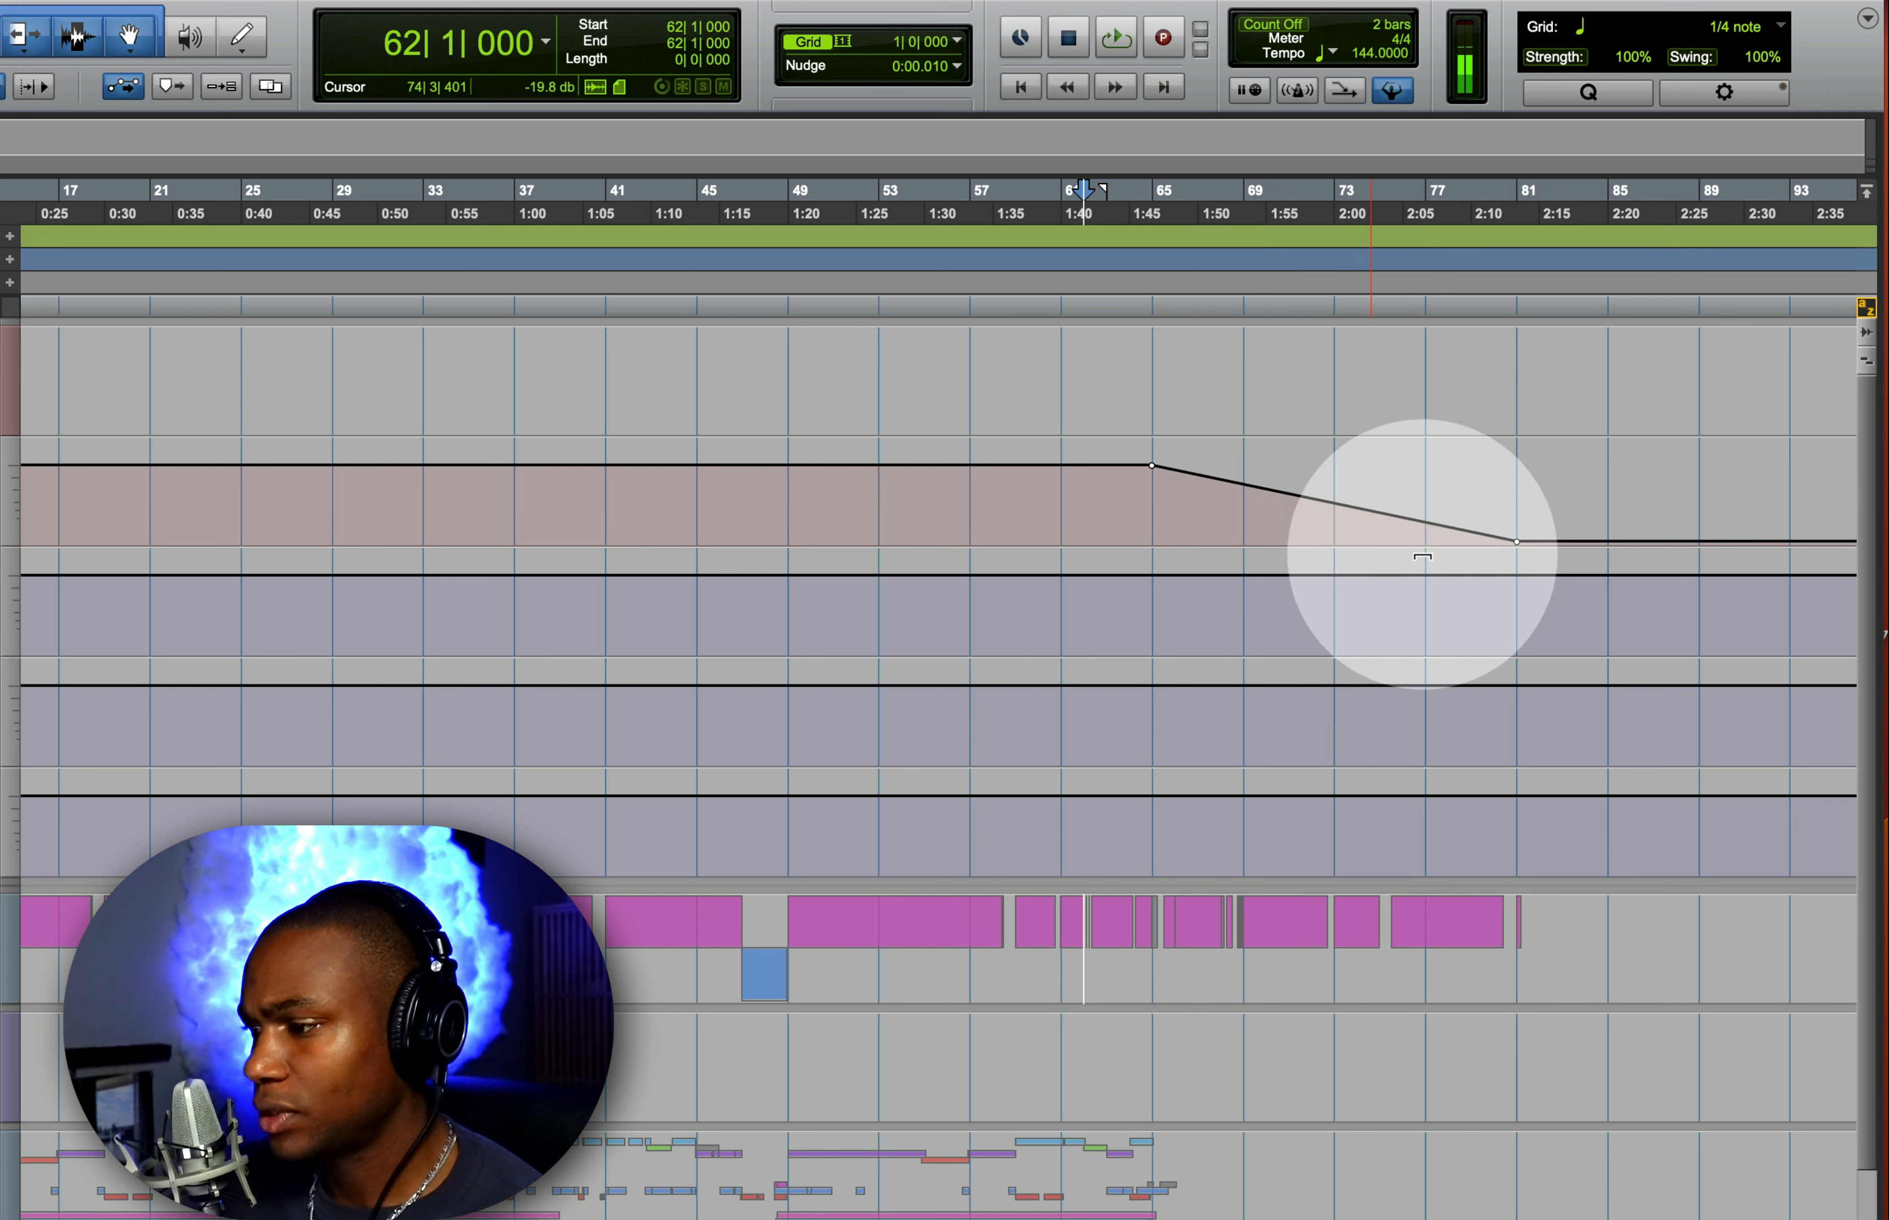
key(space)
Step: Select the MASTER volume fade from bar 65 to 81, its second half from bar 73, and the BEAT 1 clips beneath the fade
drag(1148, 505, 1522, 526)
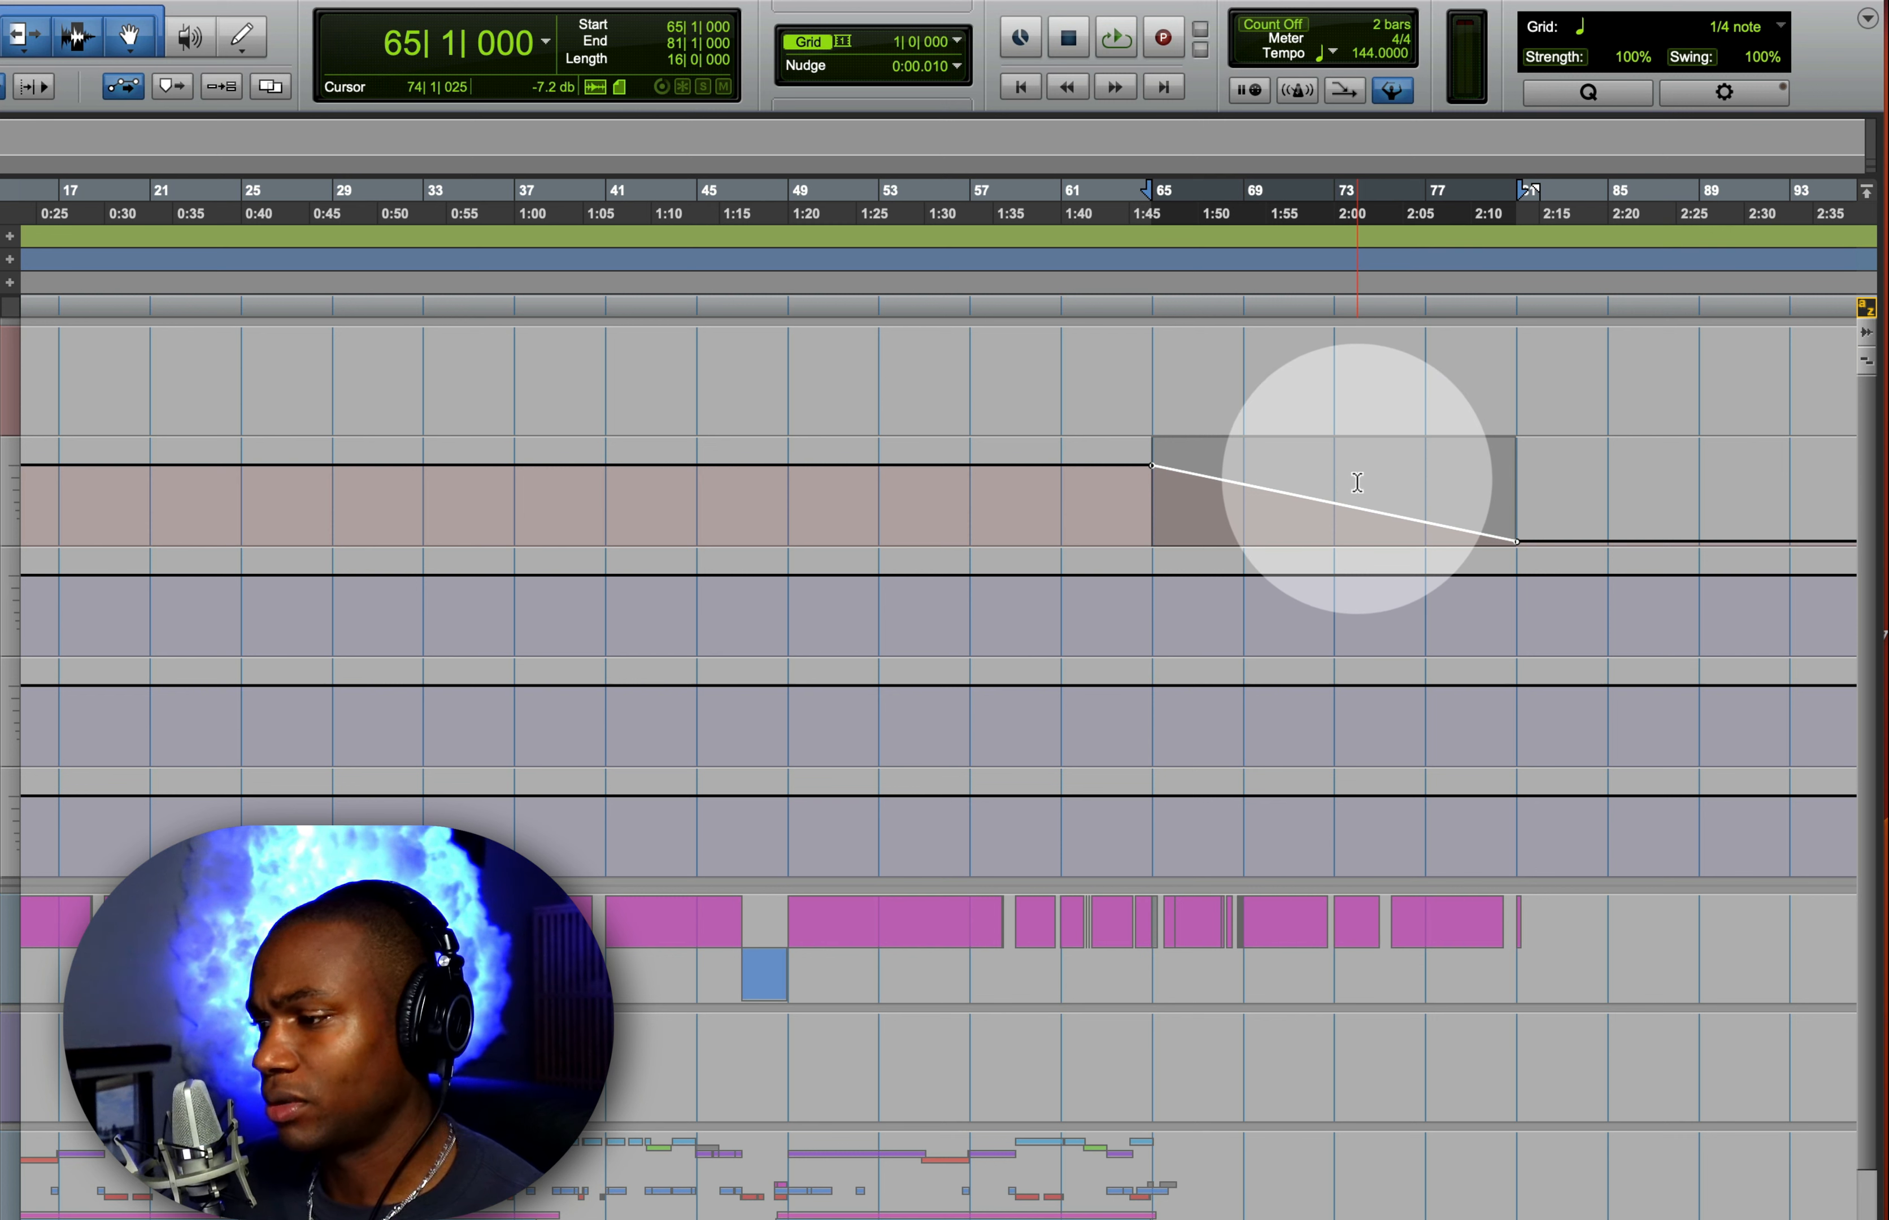
drag(1321, 480, 1333, 488)
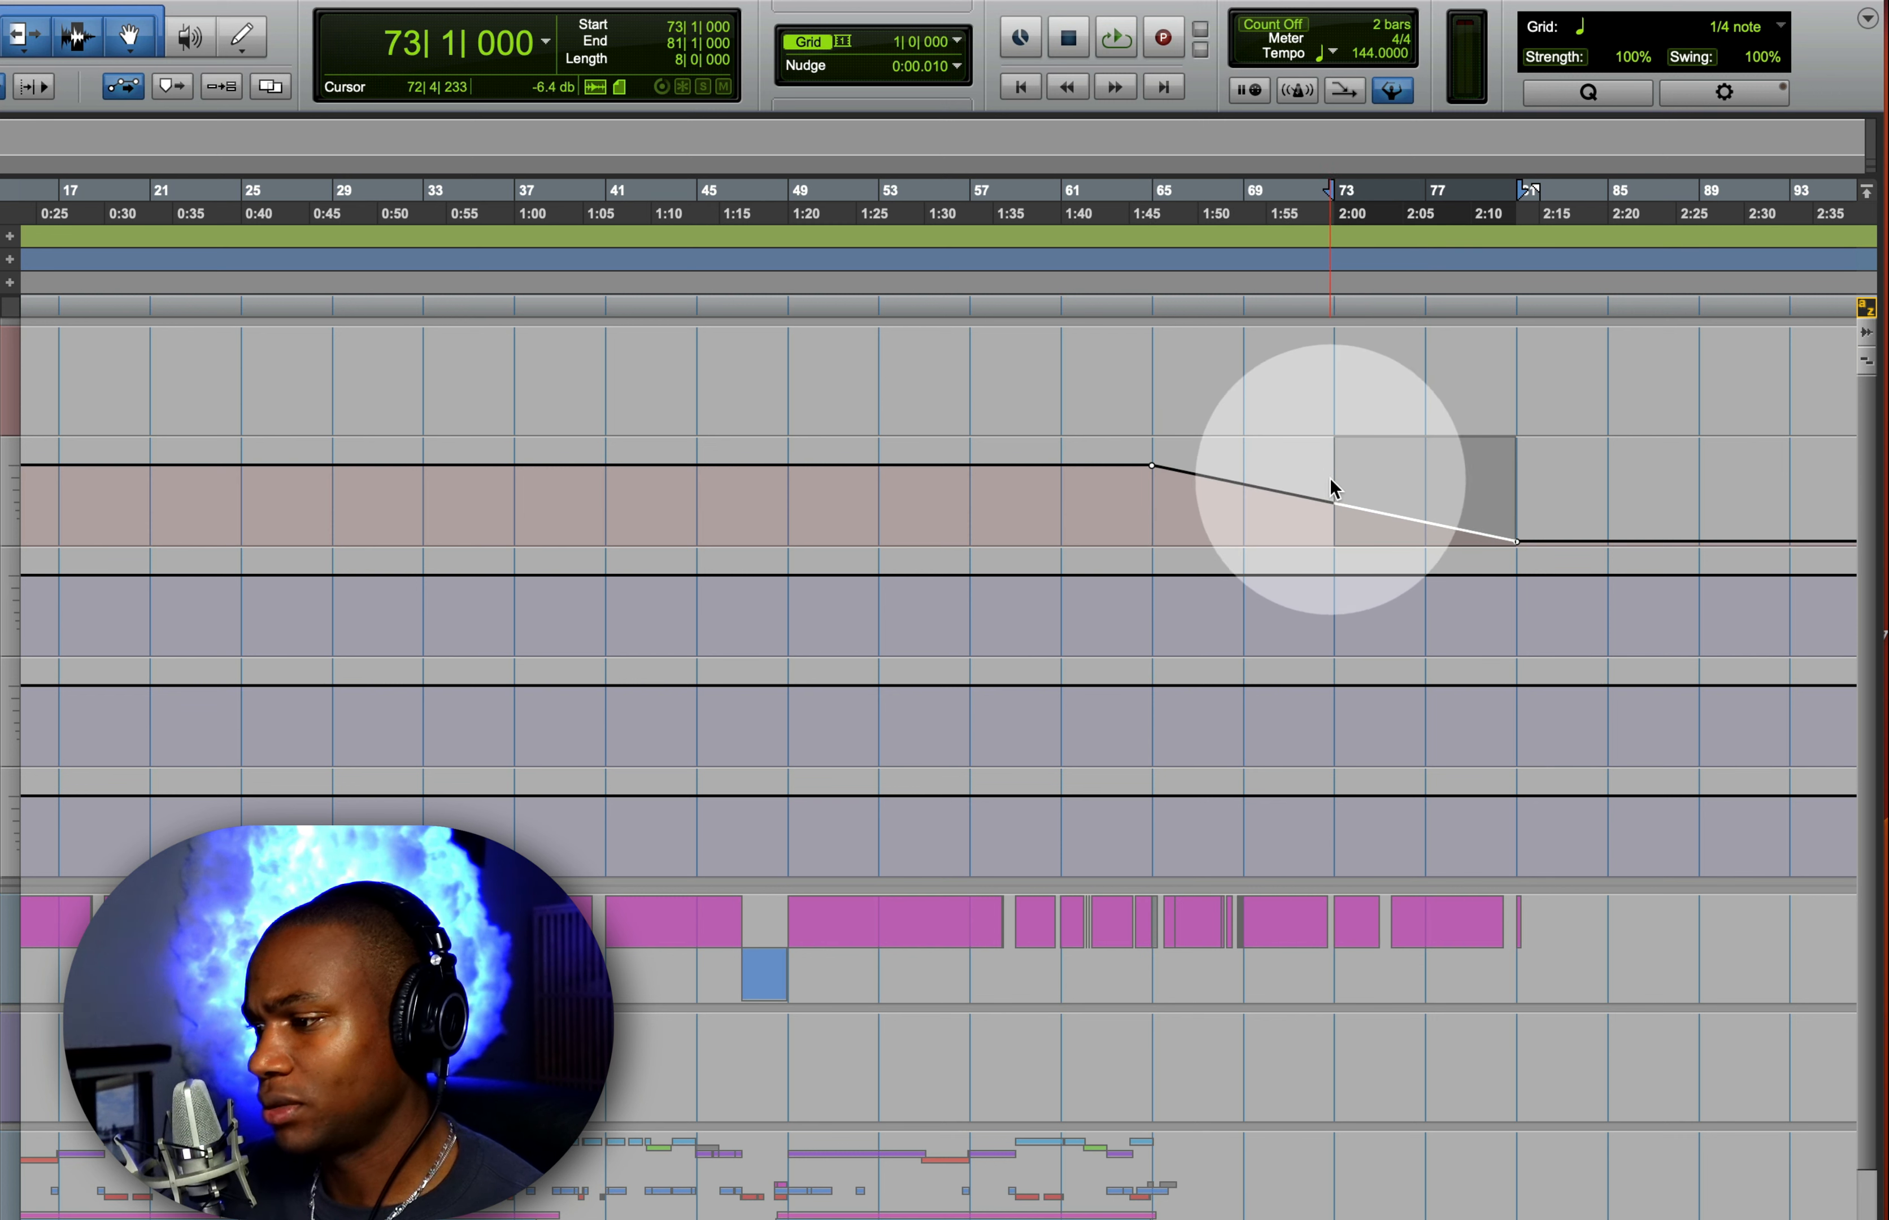
drag(1155, 912, 1528, 932)
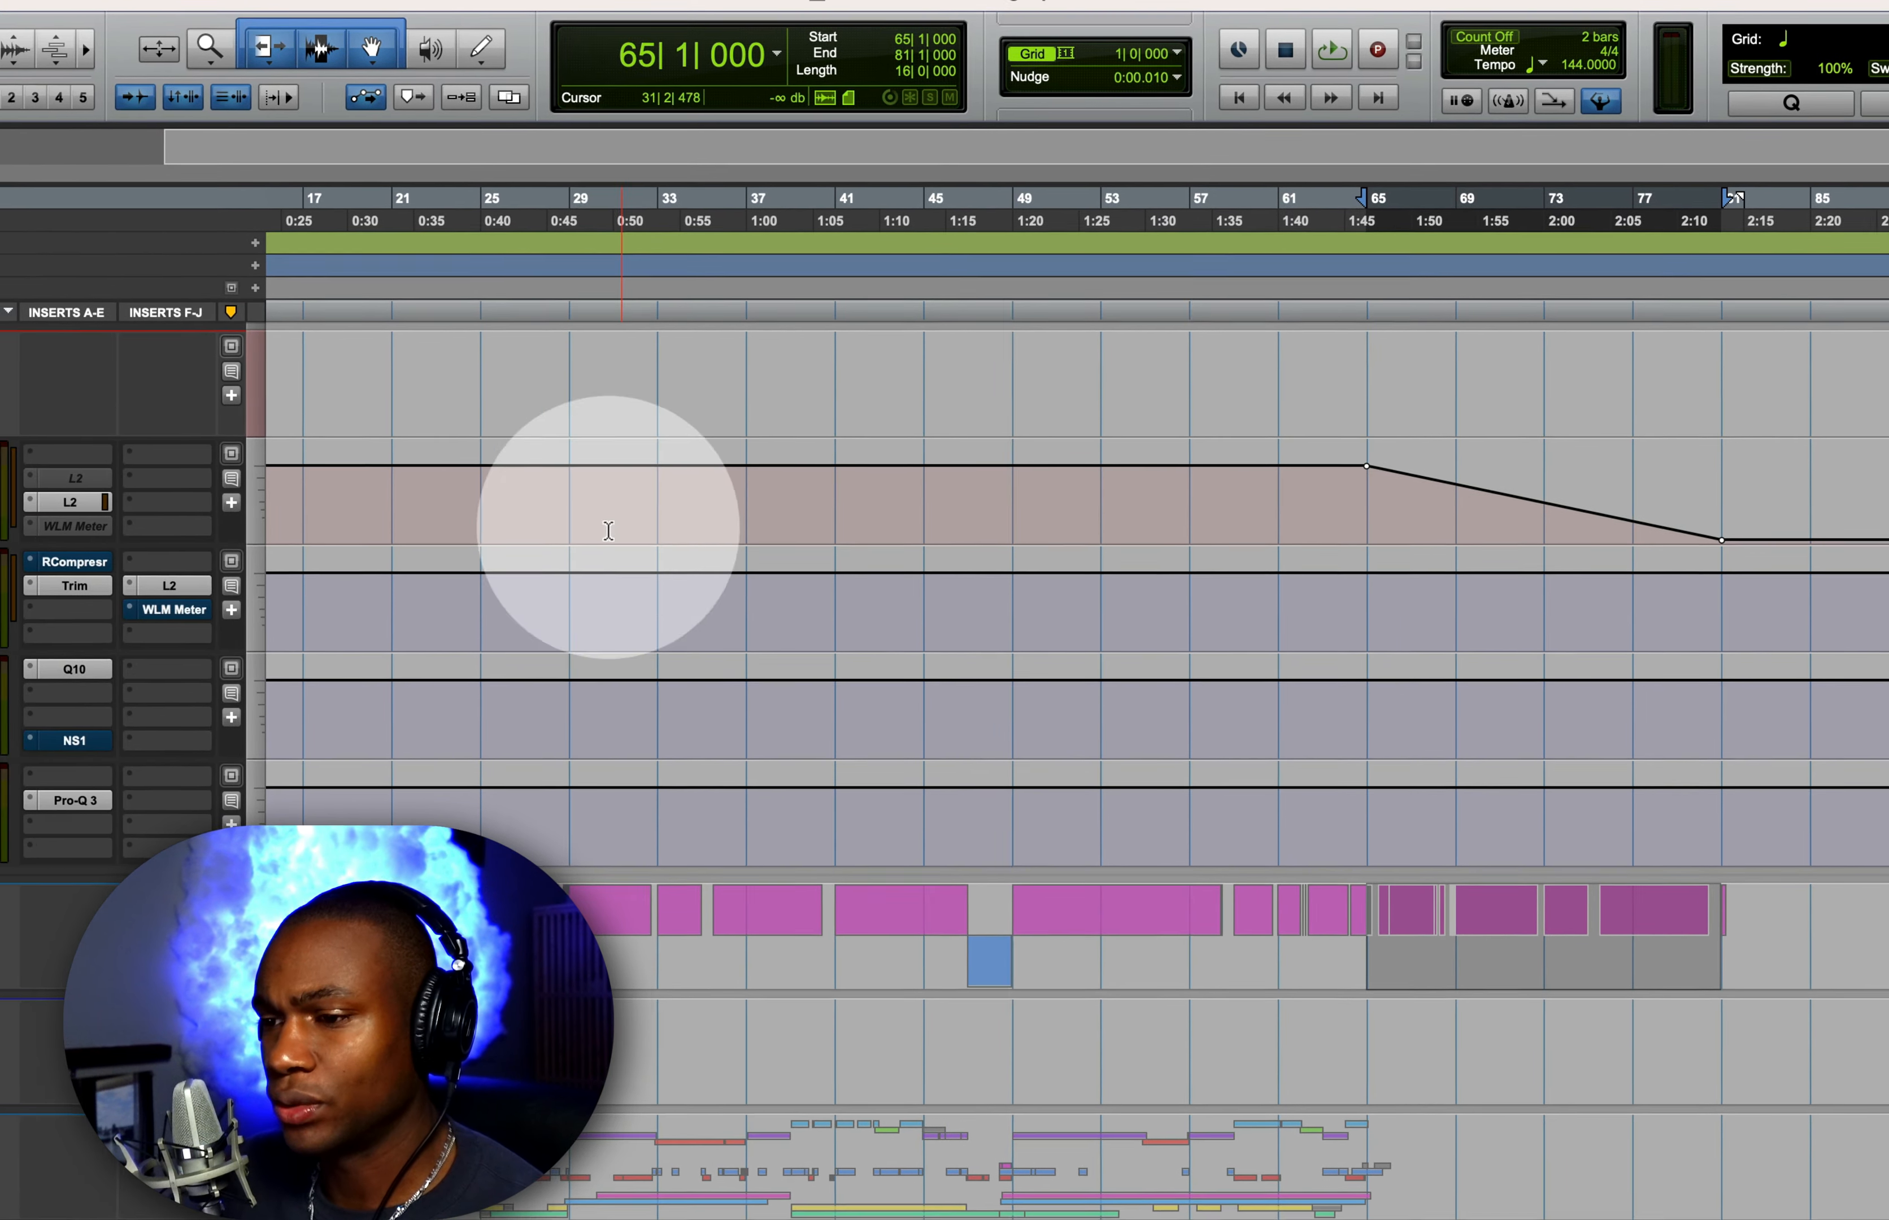
Step: Look at the MASTER track's automation view choices and keep volume displayed
click(105, 476)
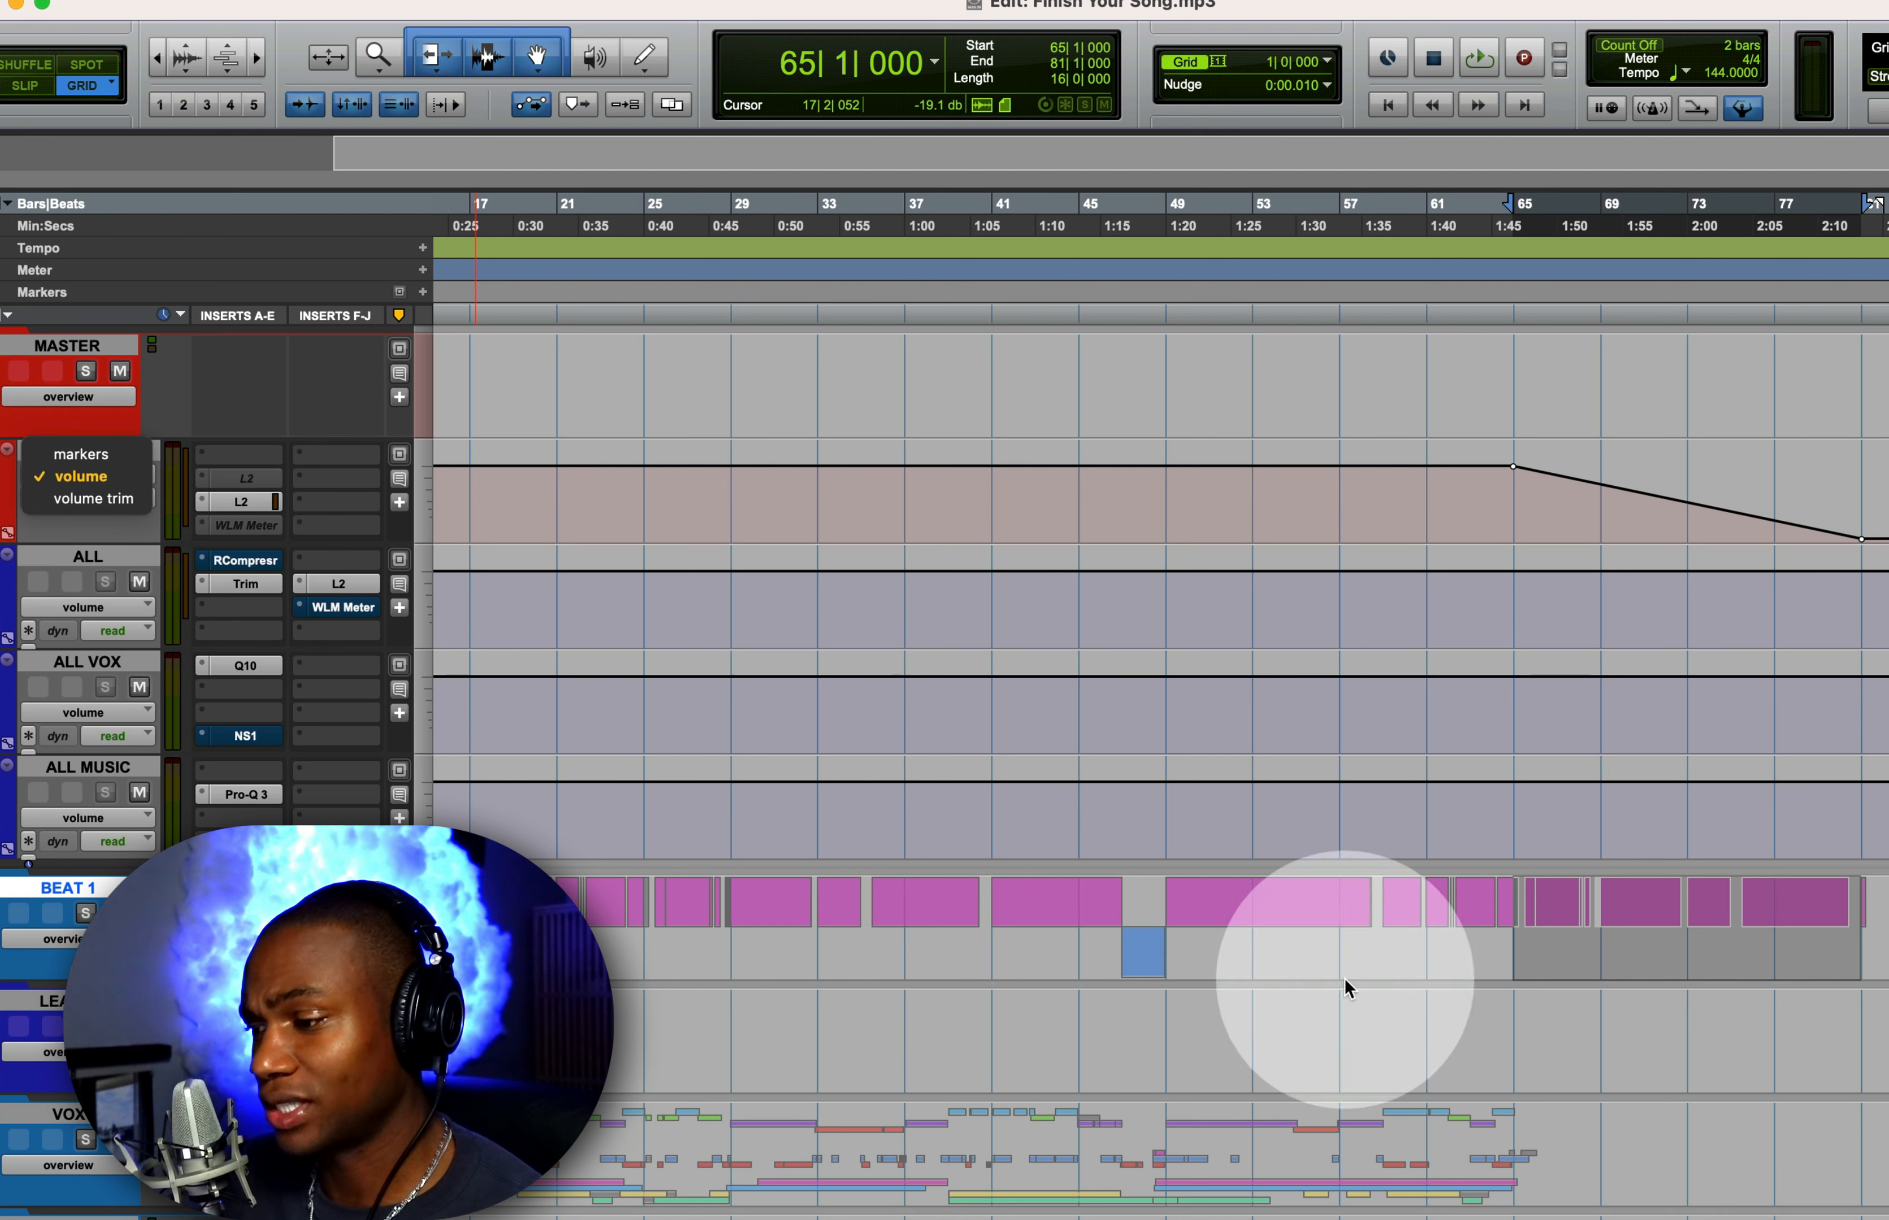
click(1592, 936)
click(1515, 922)
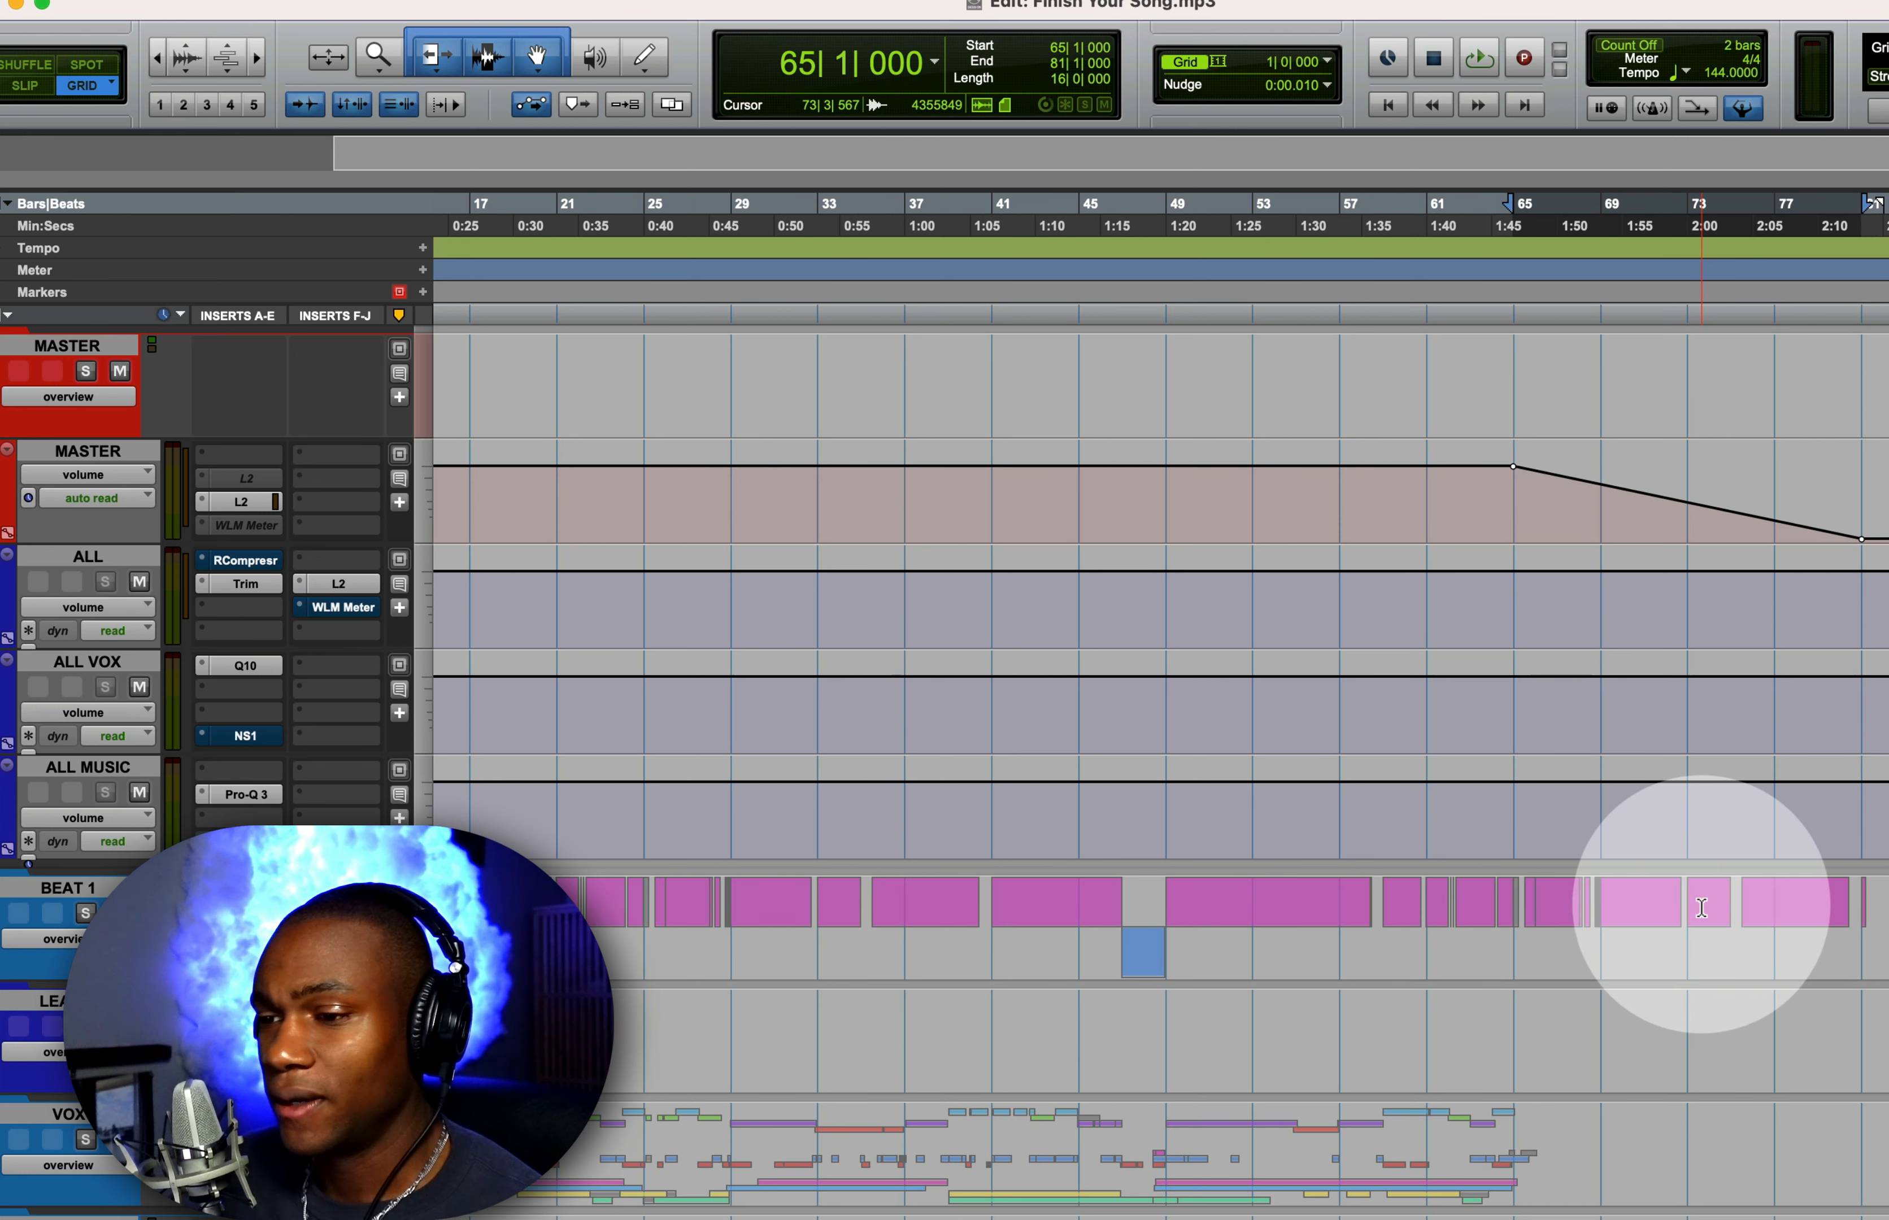
Step: Mark the empty end of the VOX track from bar 68 to 81 and the matching BEAT 1 outro for comparison
scroll(1758, 1002, down, 3)
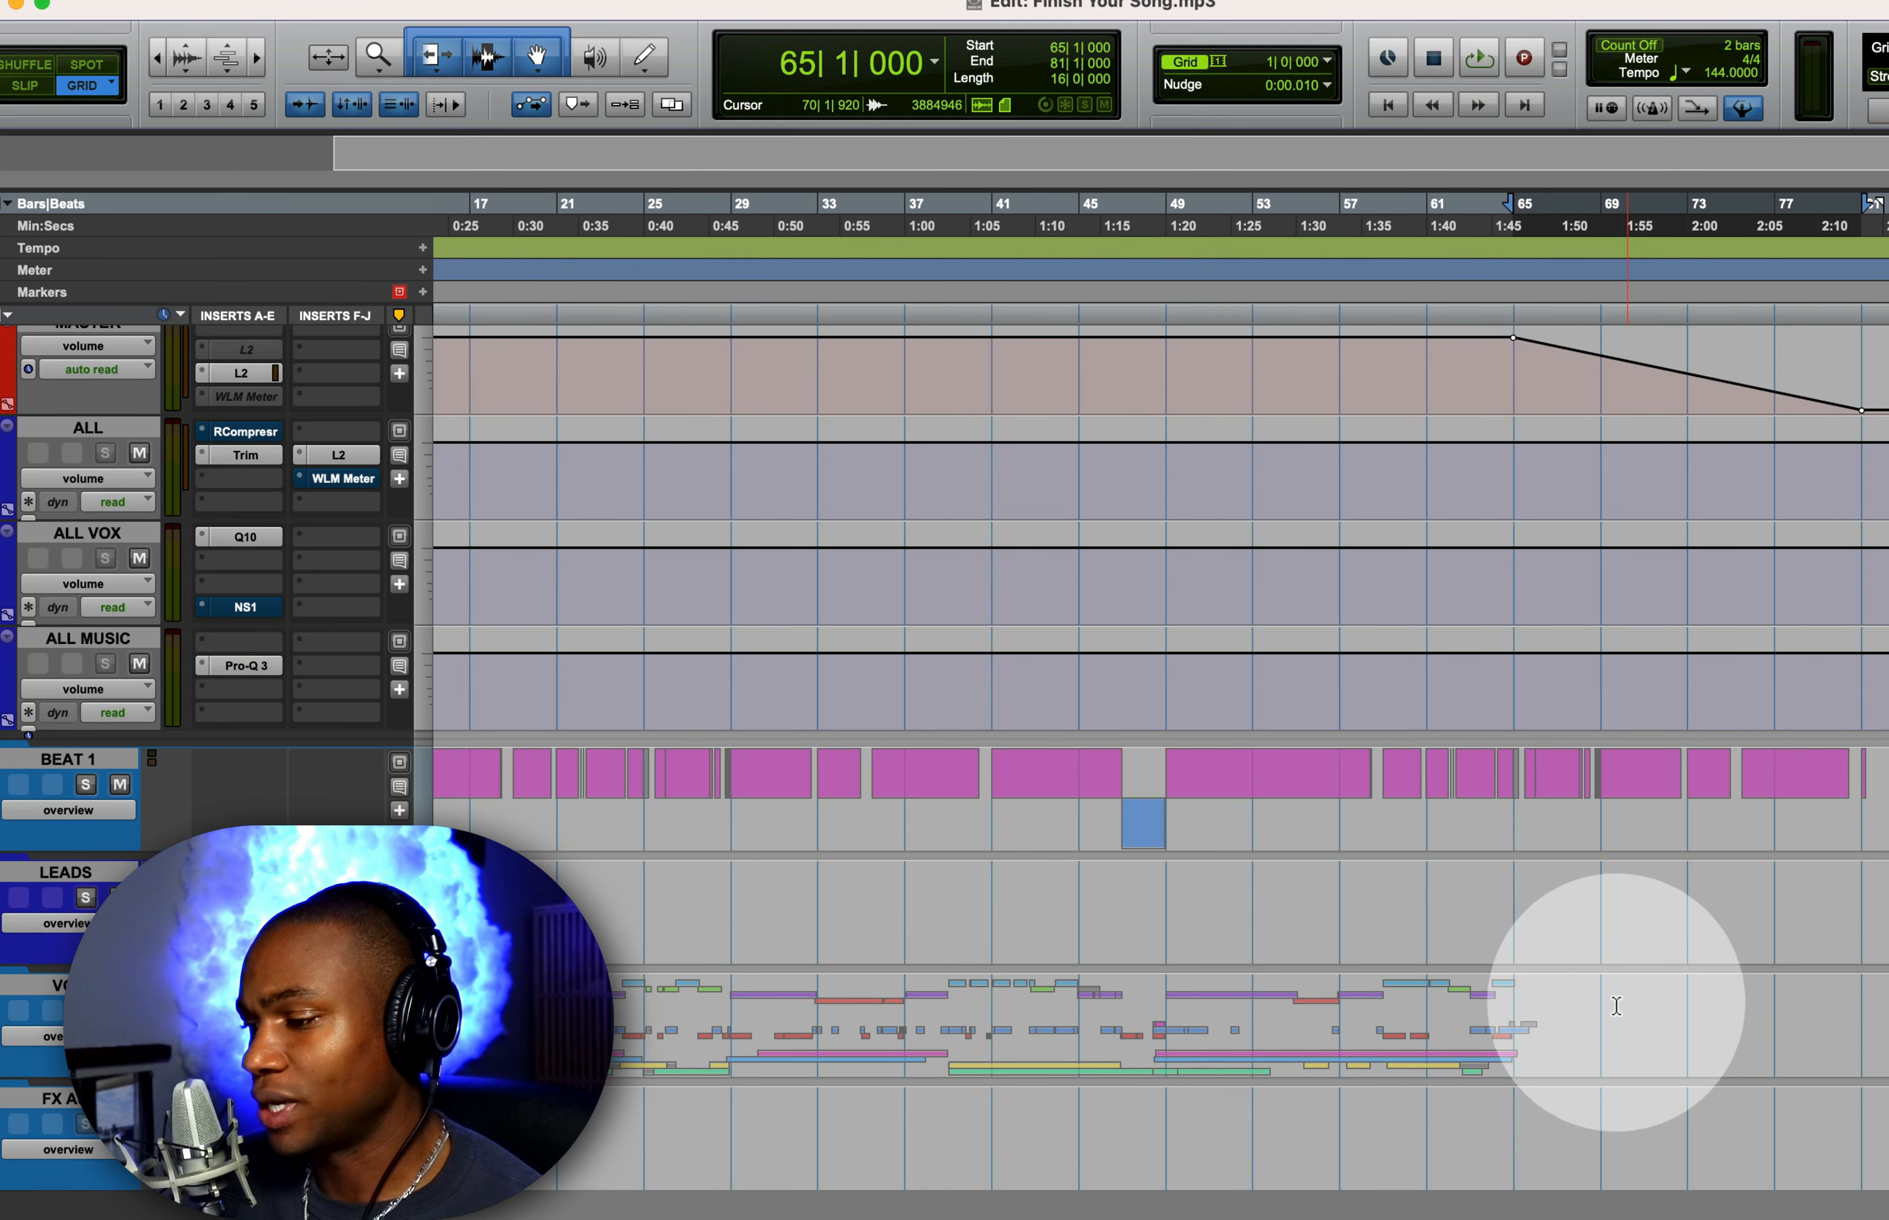
drag(1579, 983, 1859, 1053)
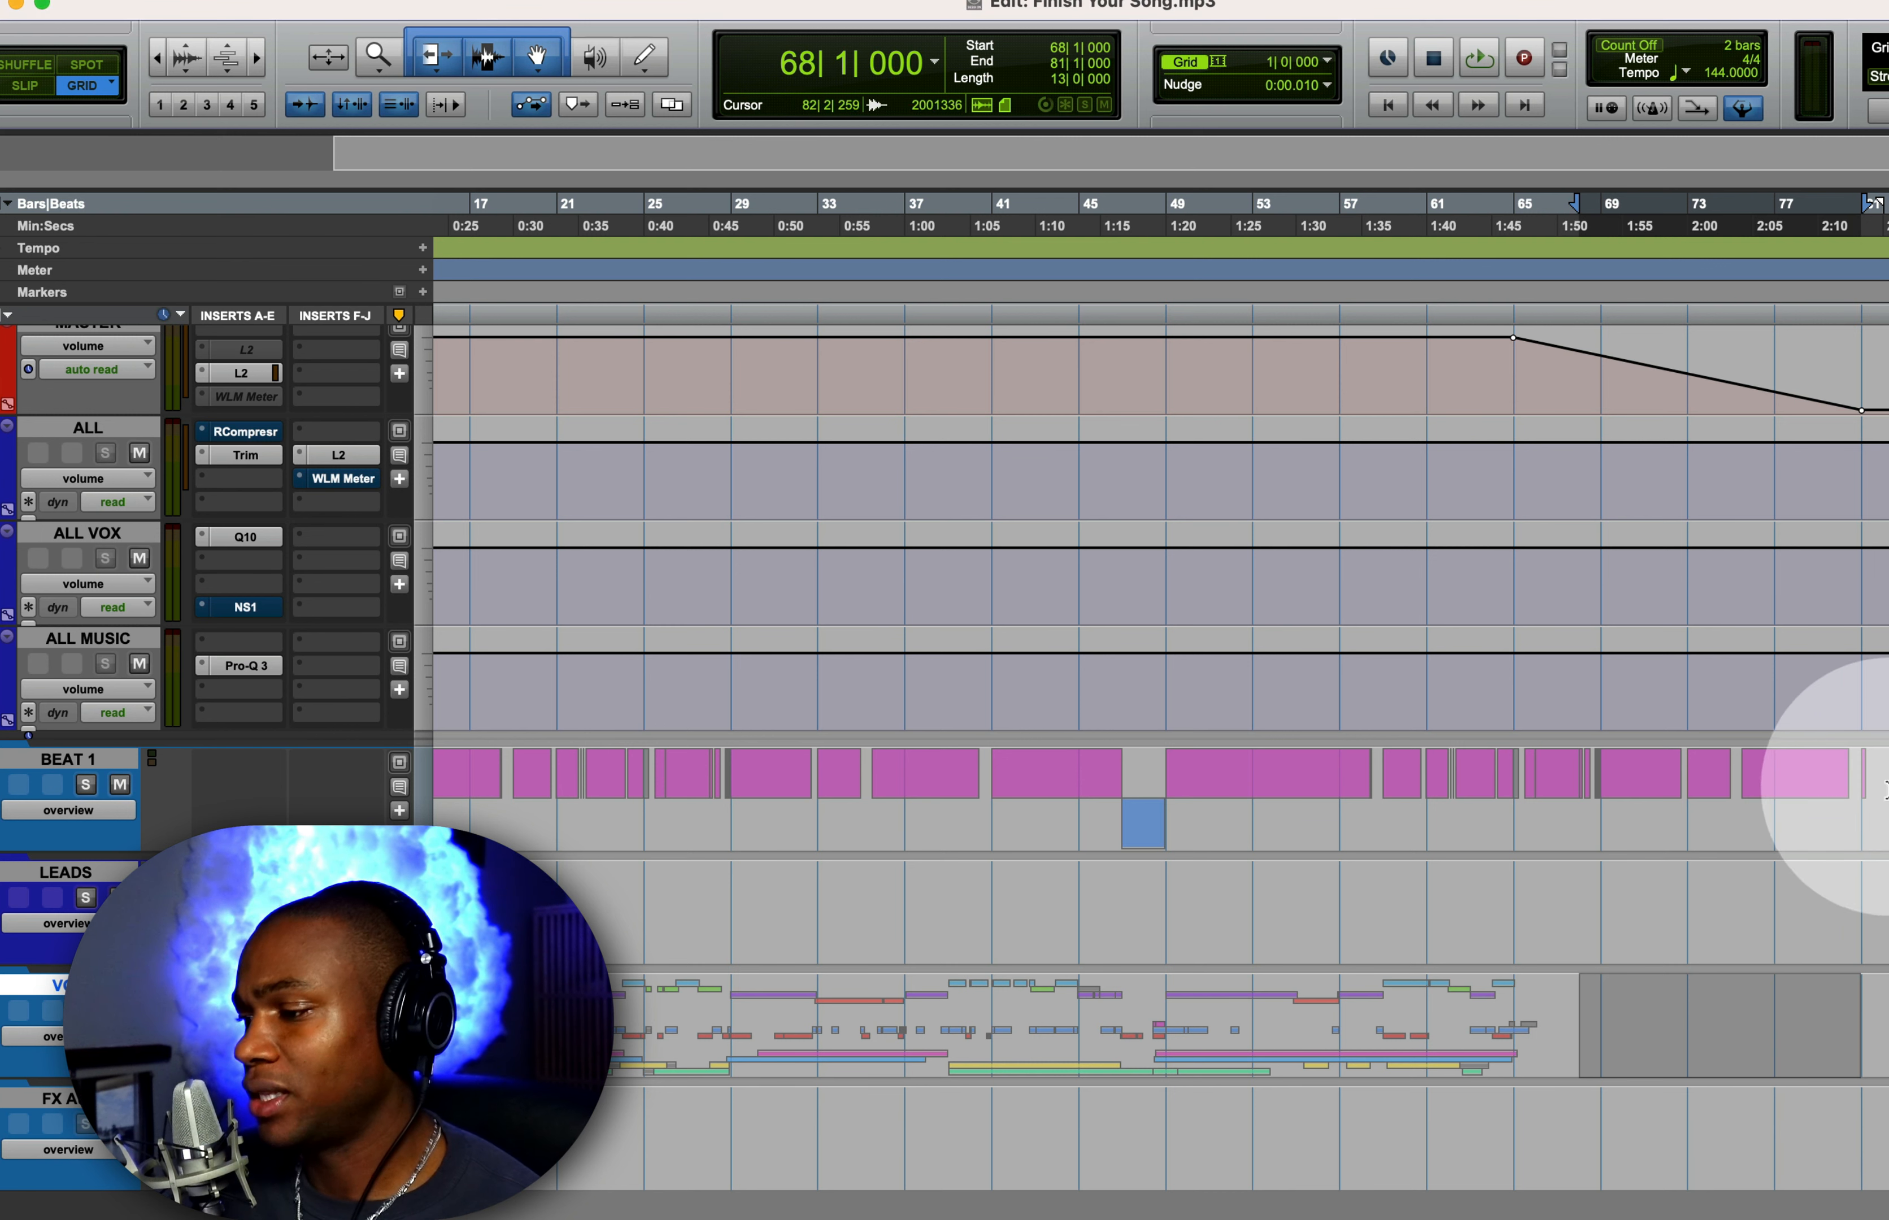
drag(1856, 757, 1601, 771)
drag(1599, 1010, 1886, 1033)
Step: Clear the MASTER volume fade-out and place a volume breakpoint at bar 65 at 0.0 dB
scroll(1815, 973, up, 1)
scroll(1815, 973, up, 1)
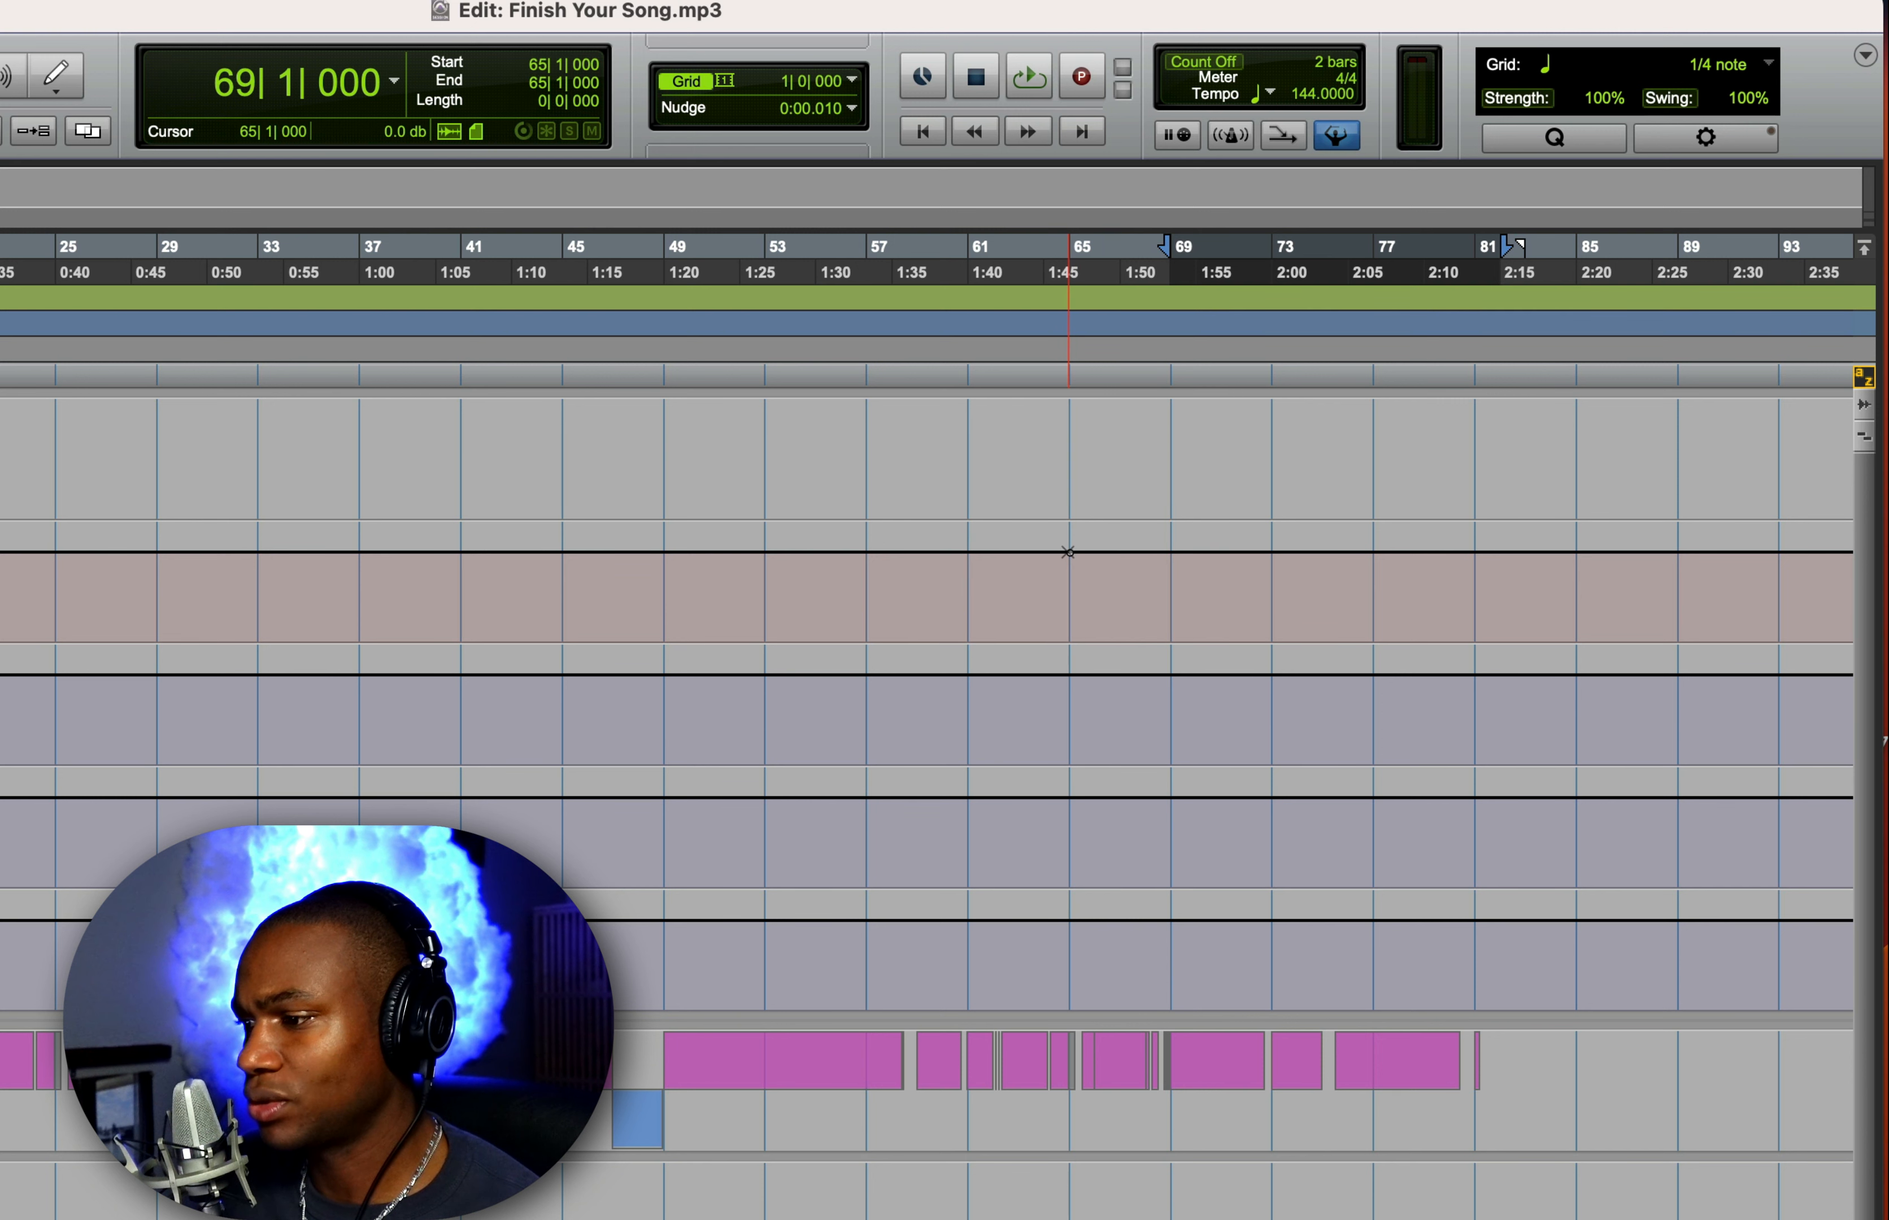
click(1069, 553)
mouse_move(1079, 1219)
mouse_down()
mouse_move(1055, 1219)
mouse_move(1096, 1219)
mouse_move(1046, 1219)
mouse_up()
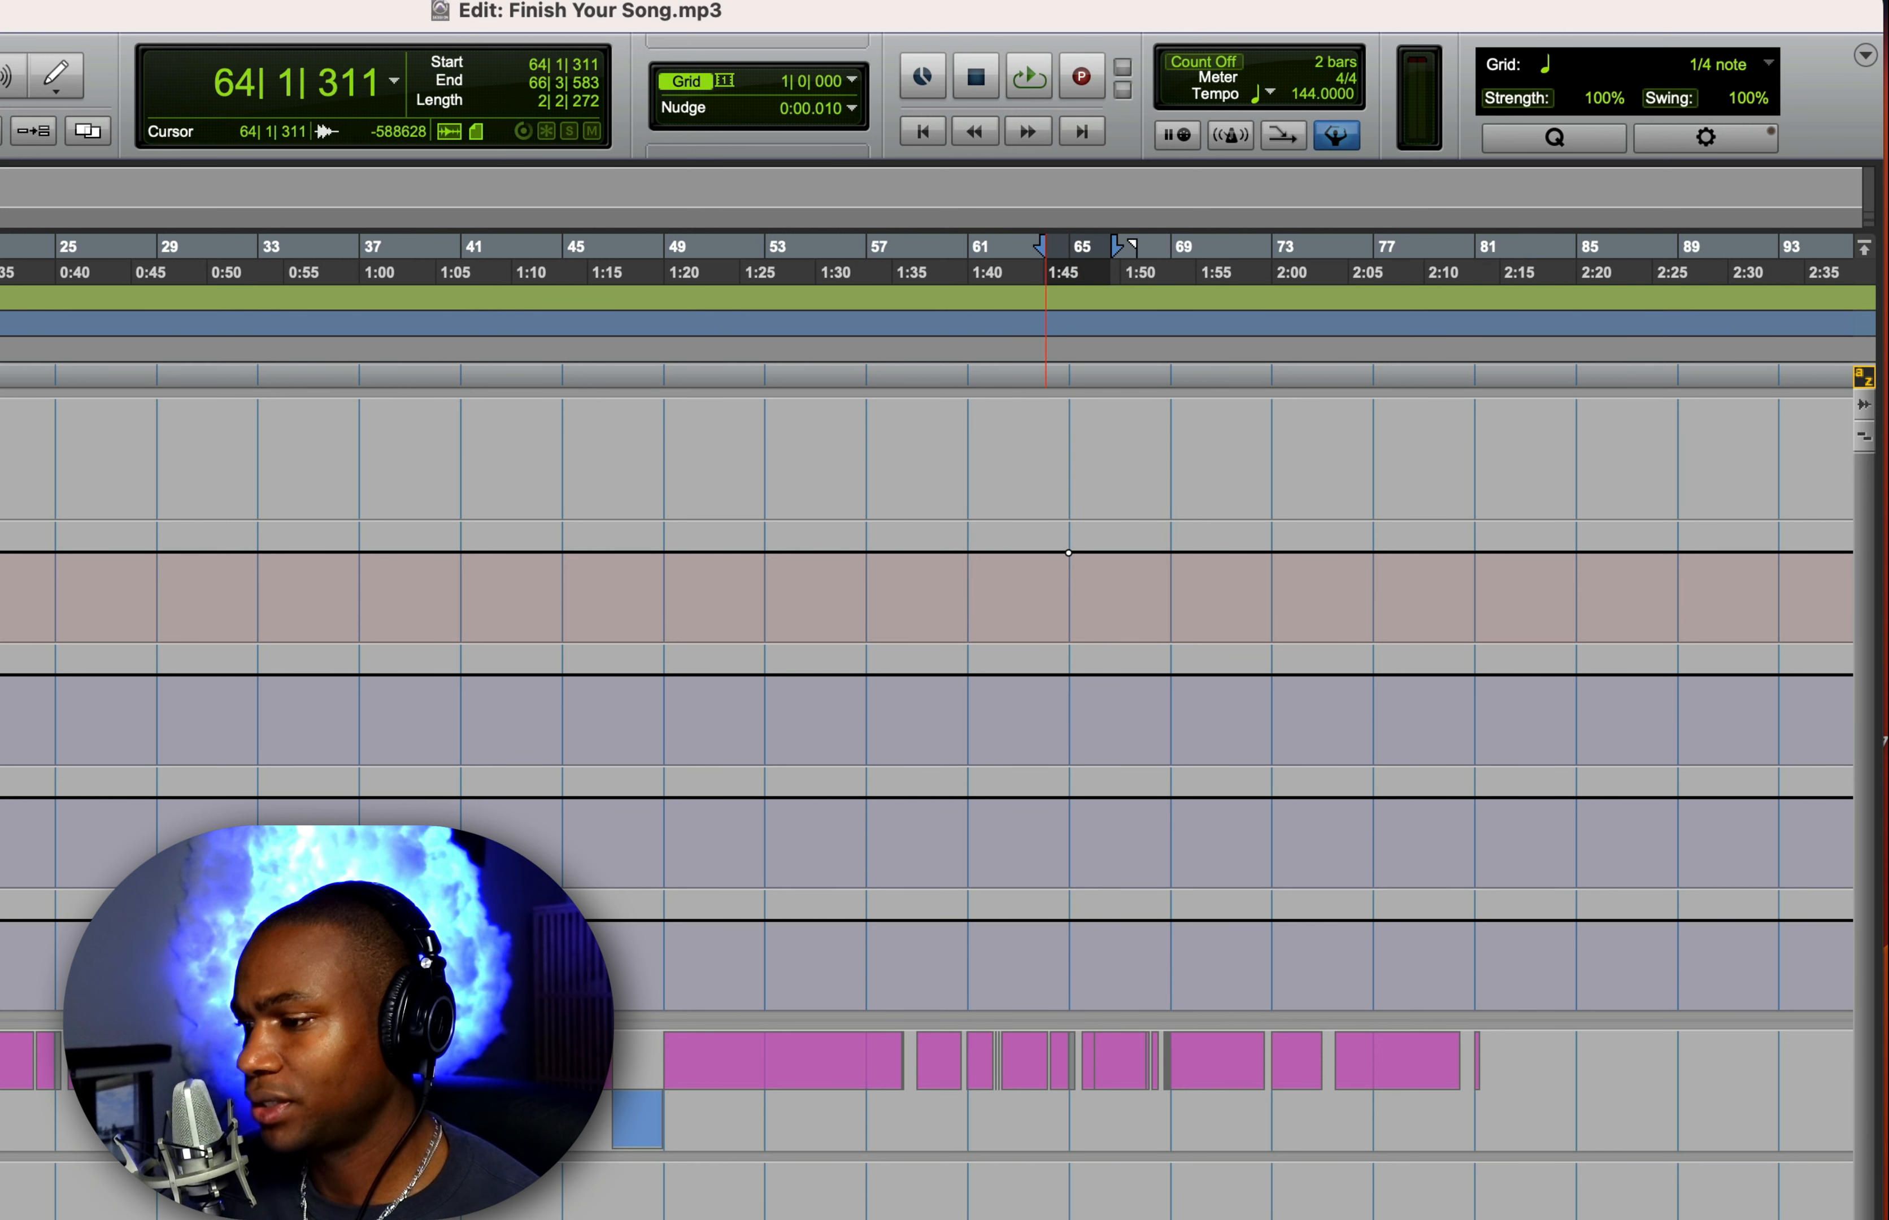
click(1071, 569)
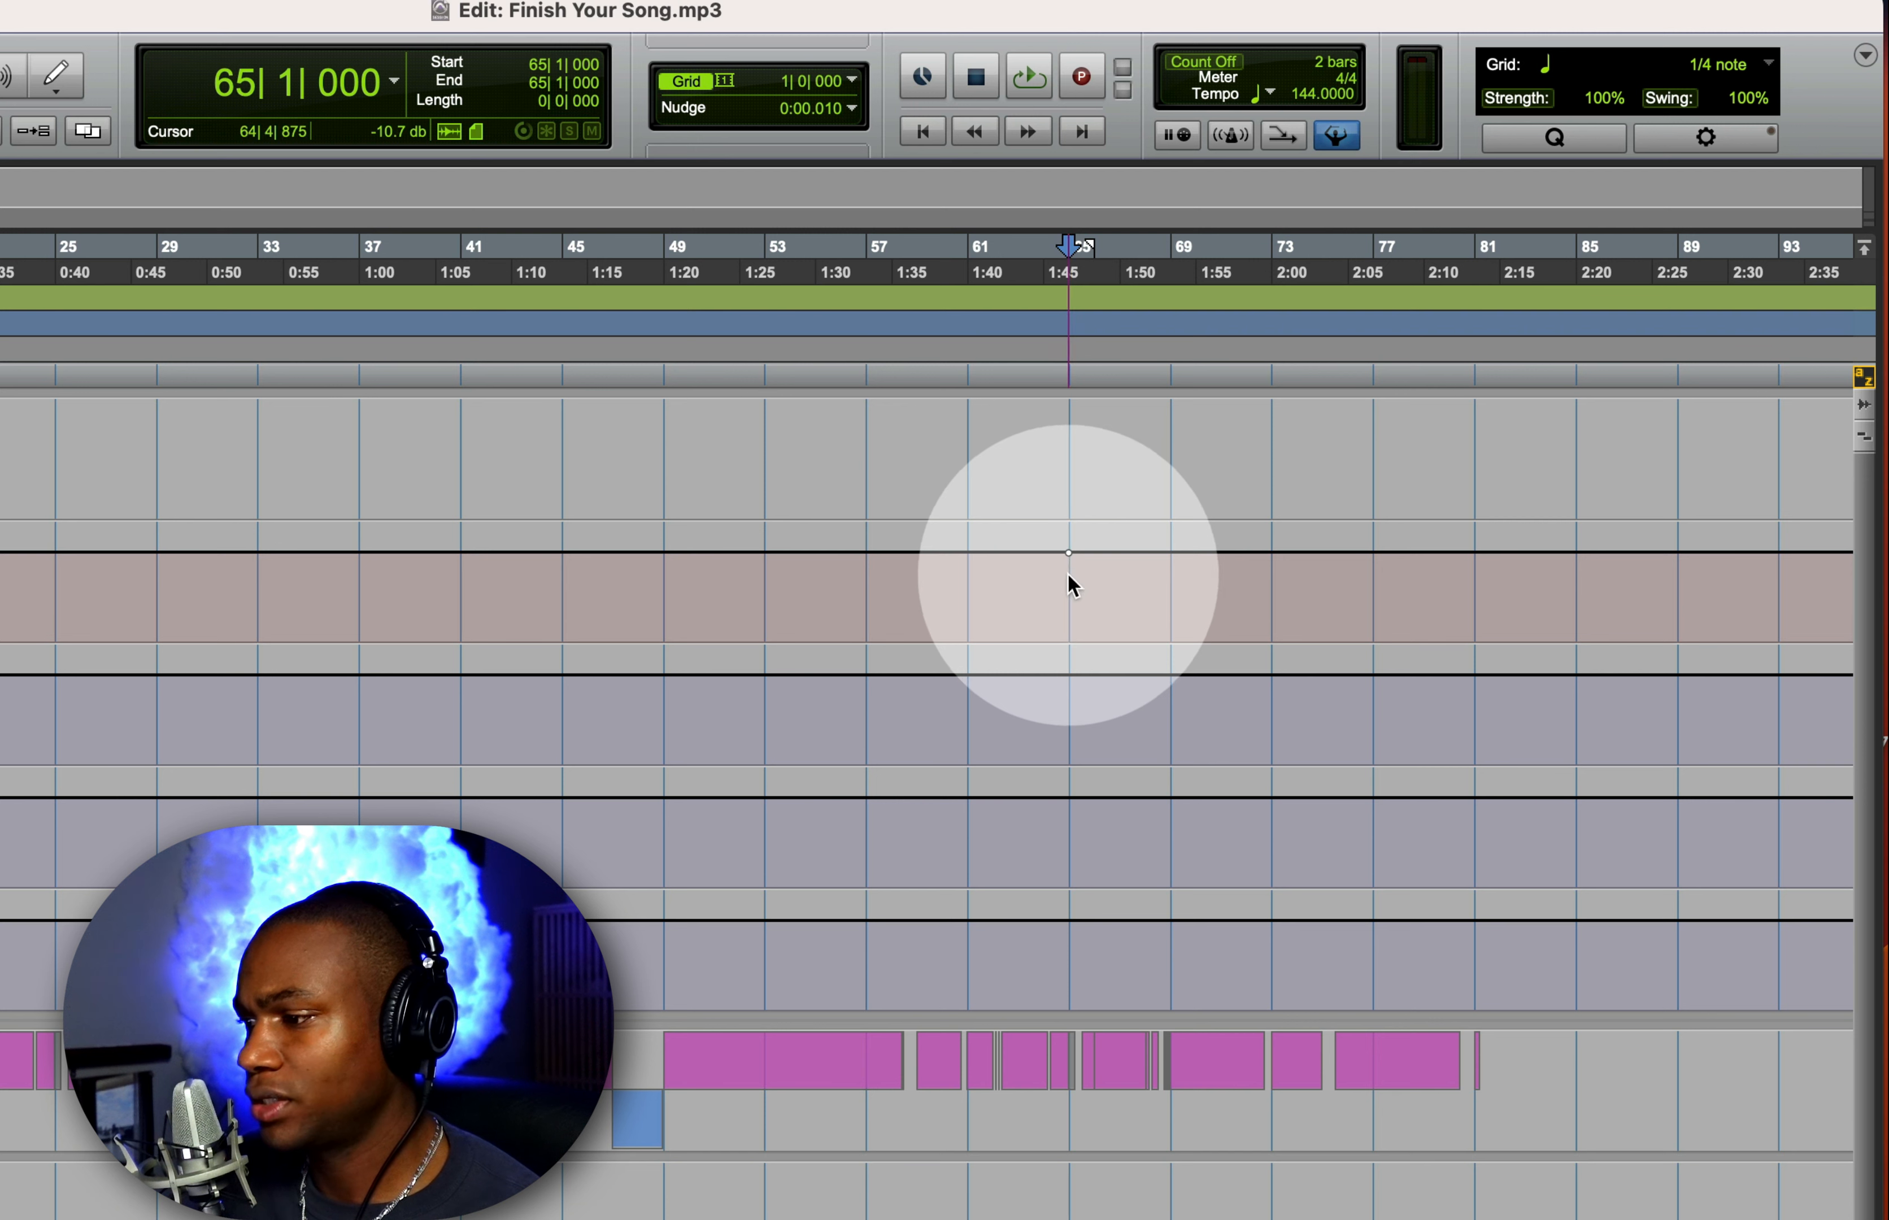
Step: Try a MASTER volume fade-out from bar 65 to bar 81, then undo it
drag(1069, 575, 1485, 697)
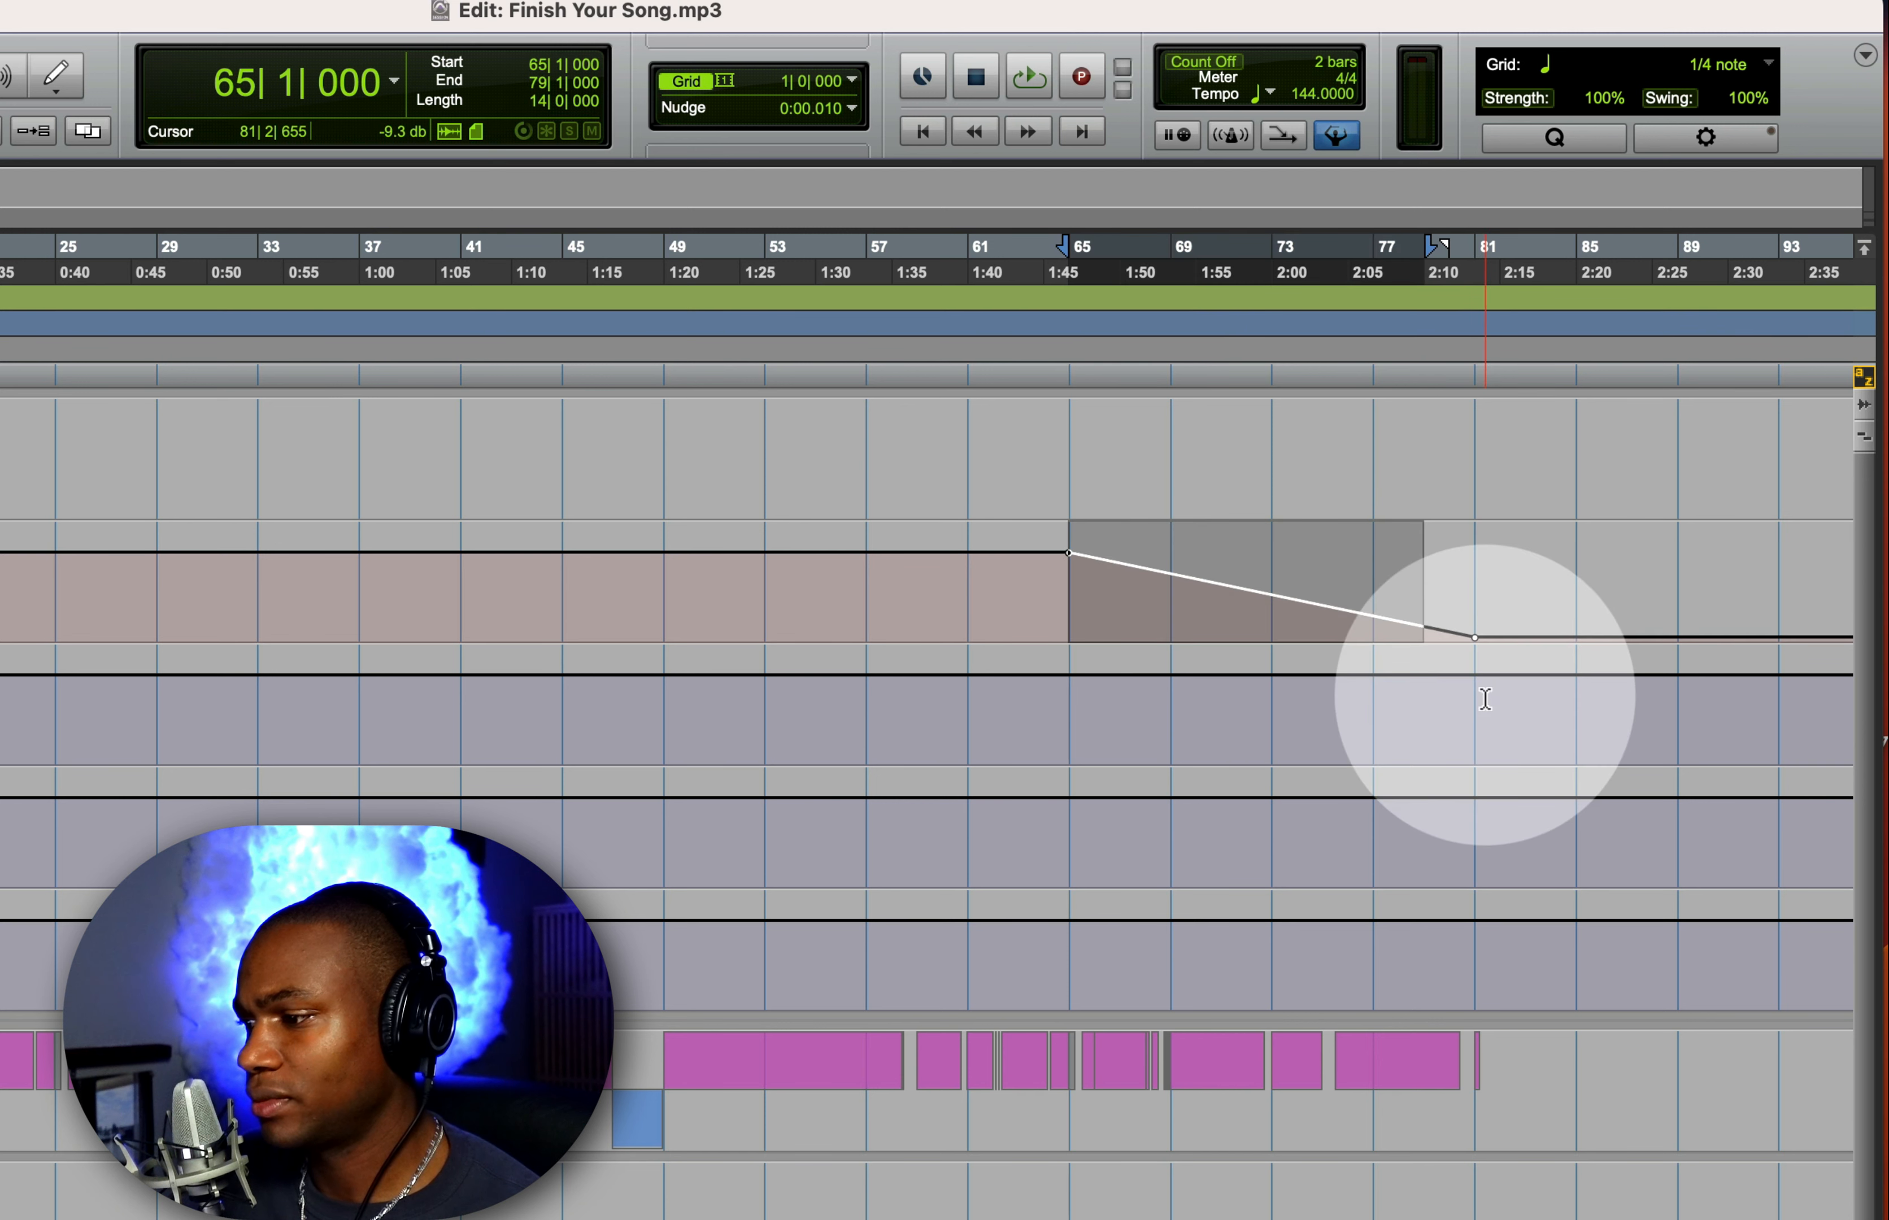
click(1203, 632)
key(super+z)
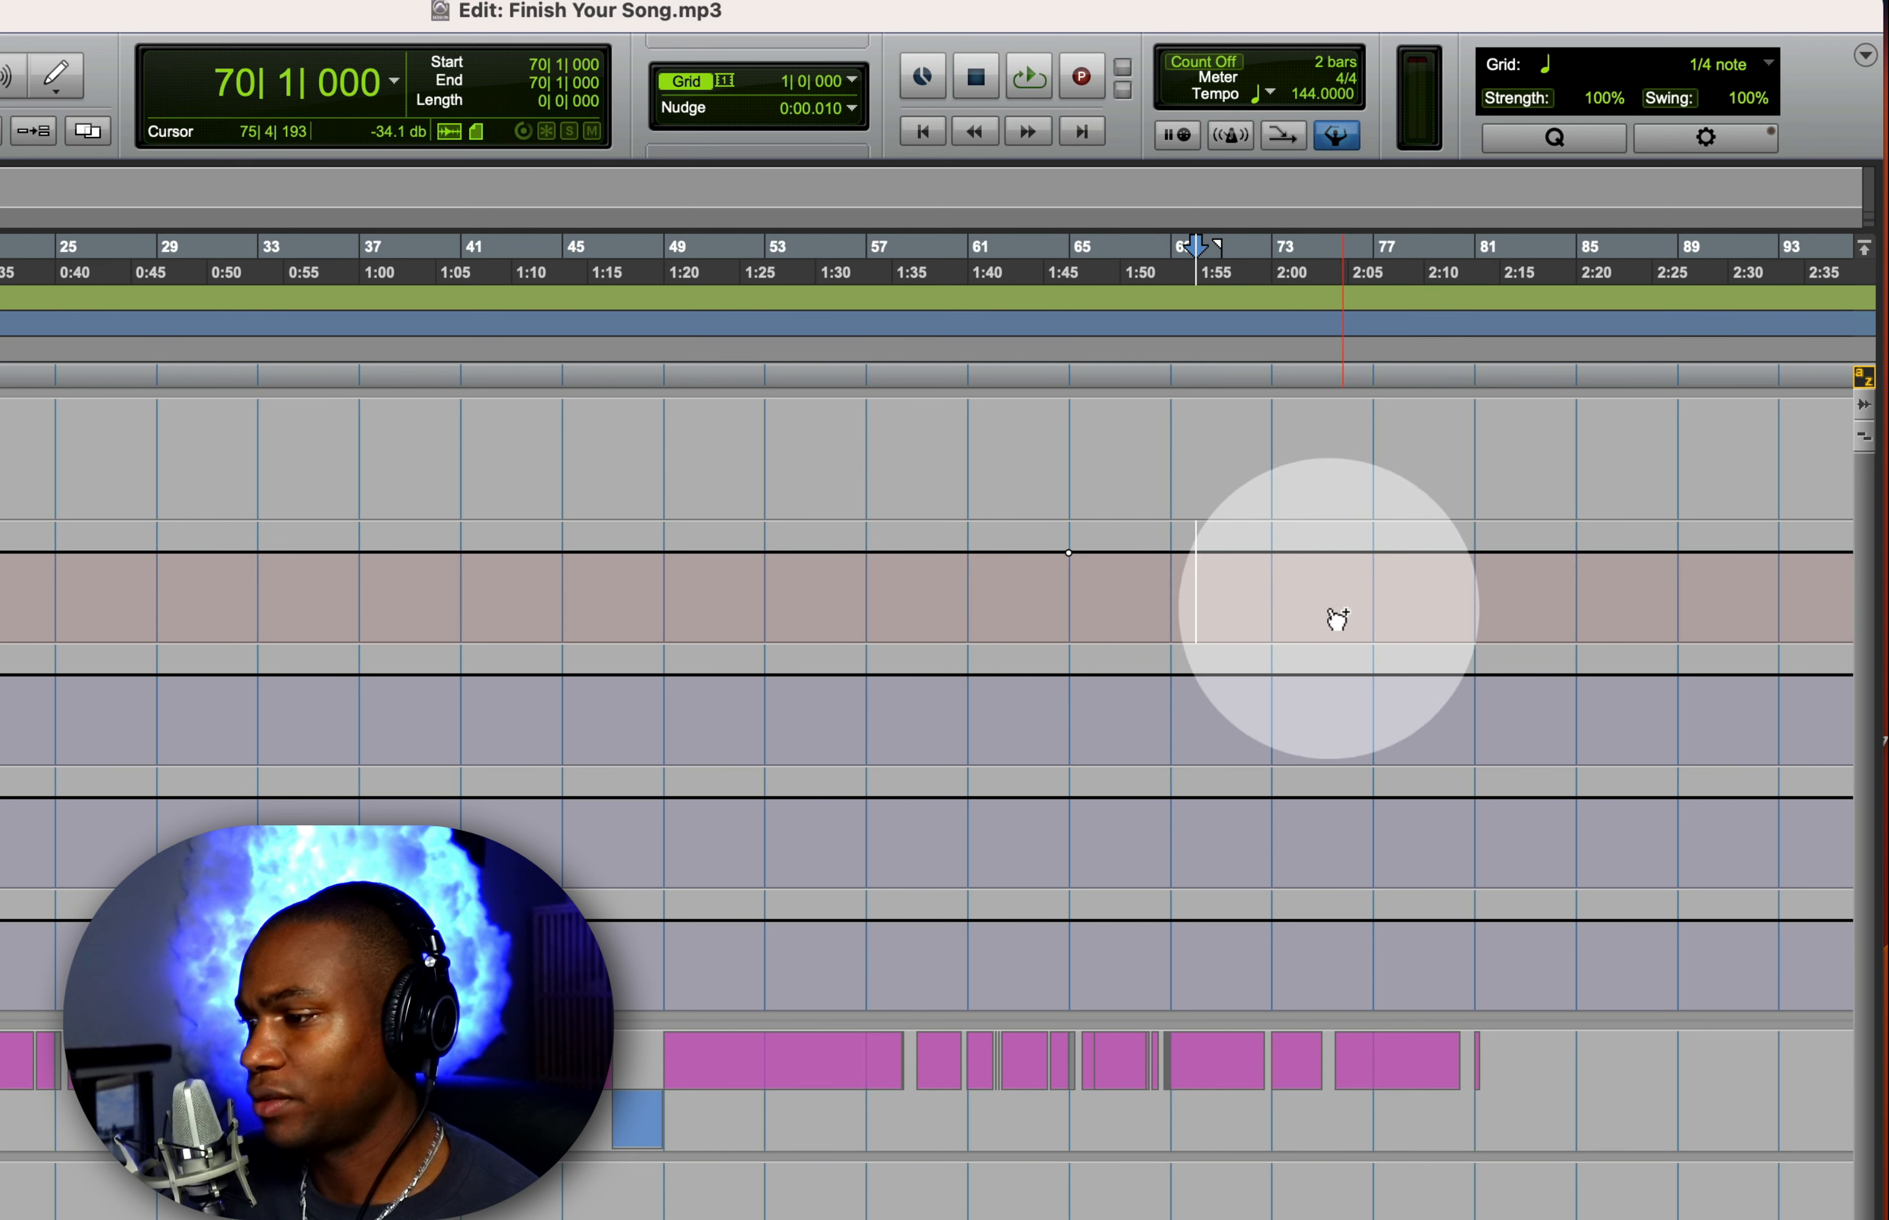
Step: Try shorter MASTER volume fade-outs from bar 65, ending at bar 73 and at bar 70
drag(1273, 554, 1273, 637)
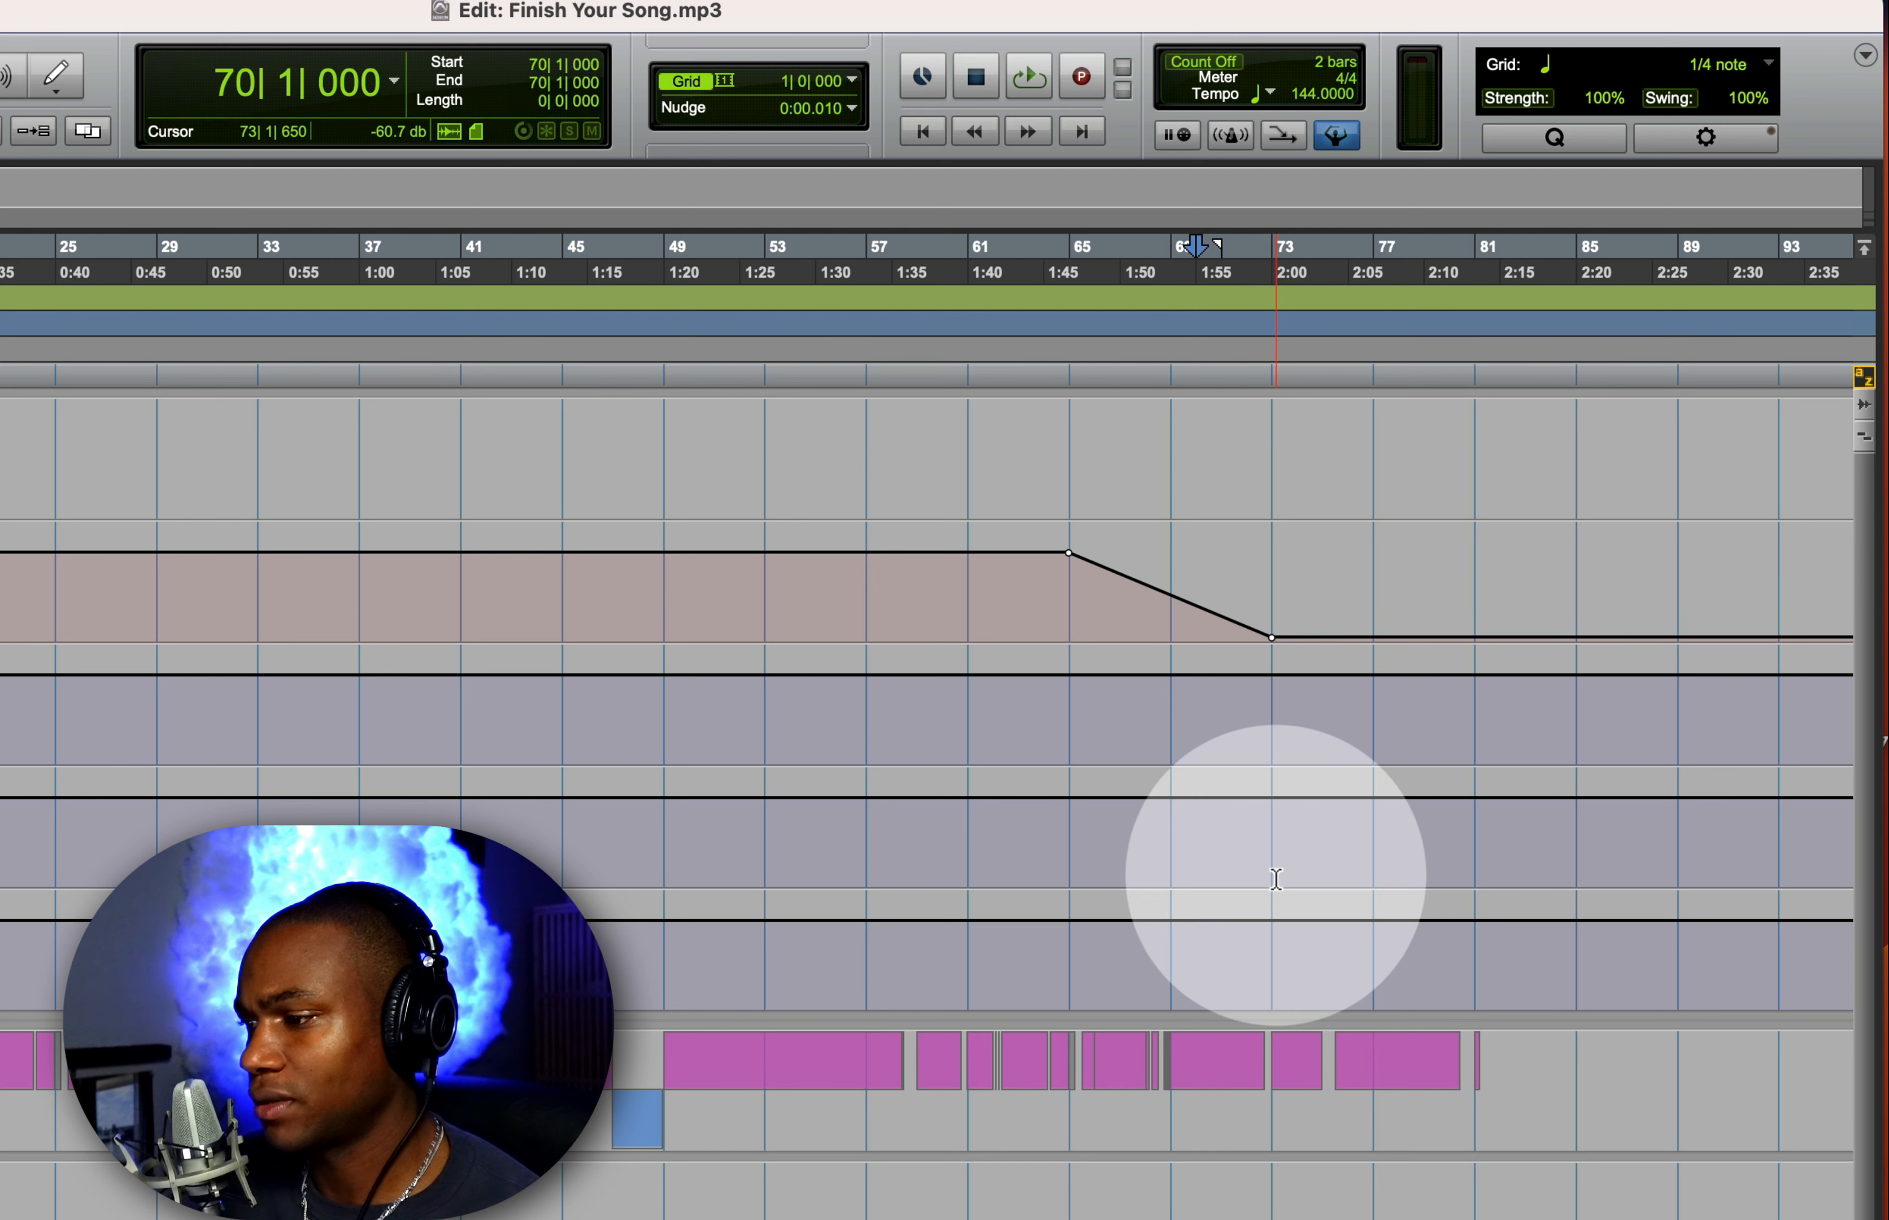
drag(1072, 584, 1196, 637)
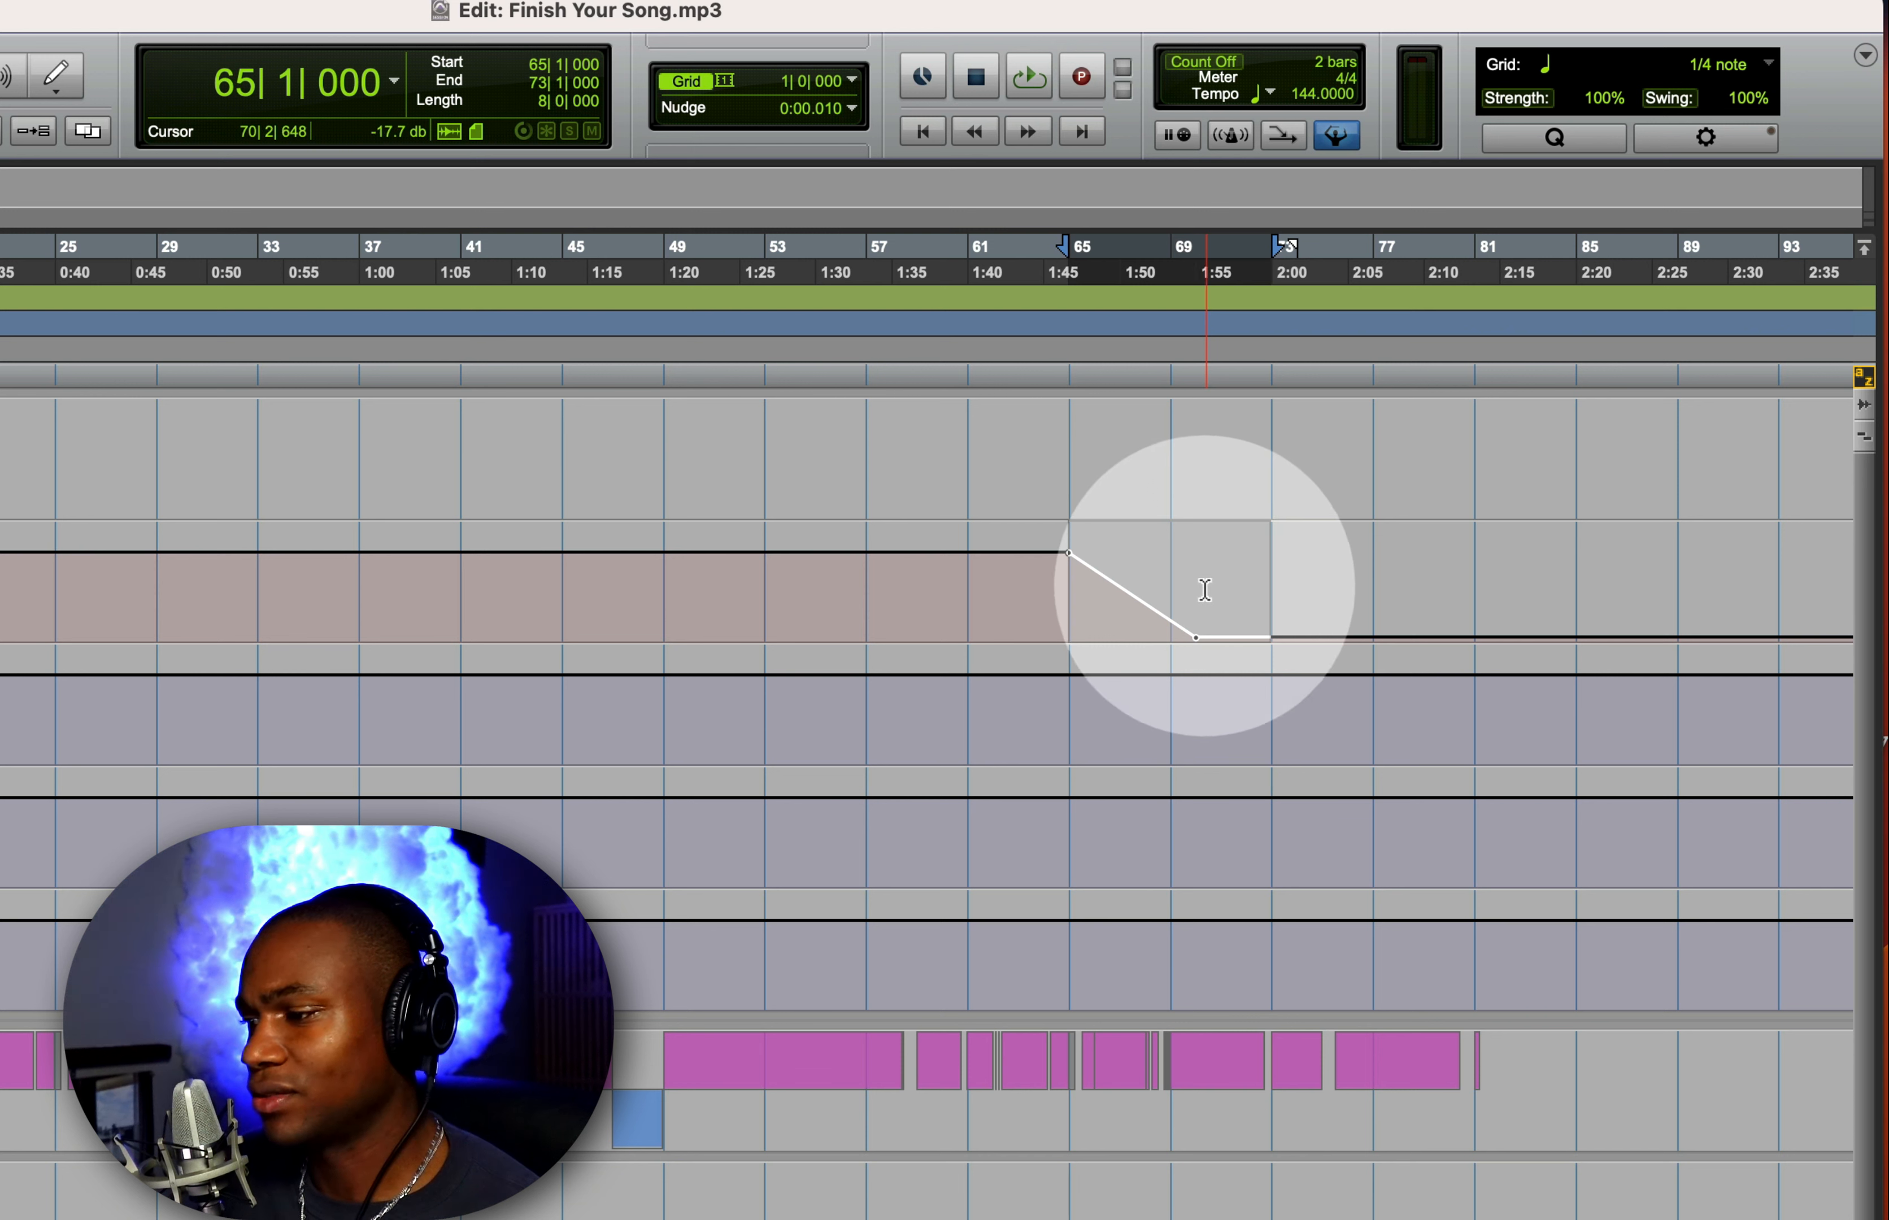
drag(1201, 569, 1076, 587)
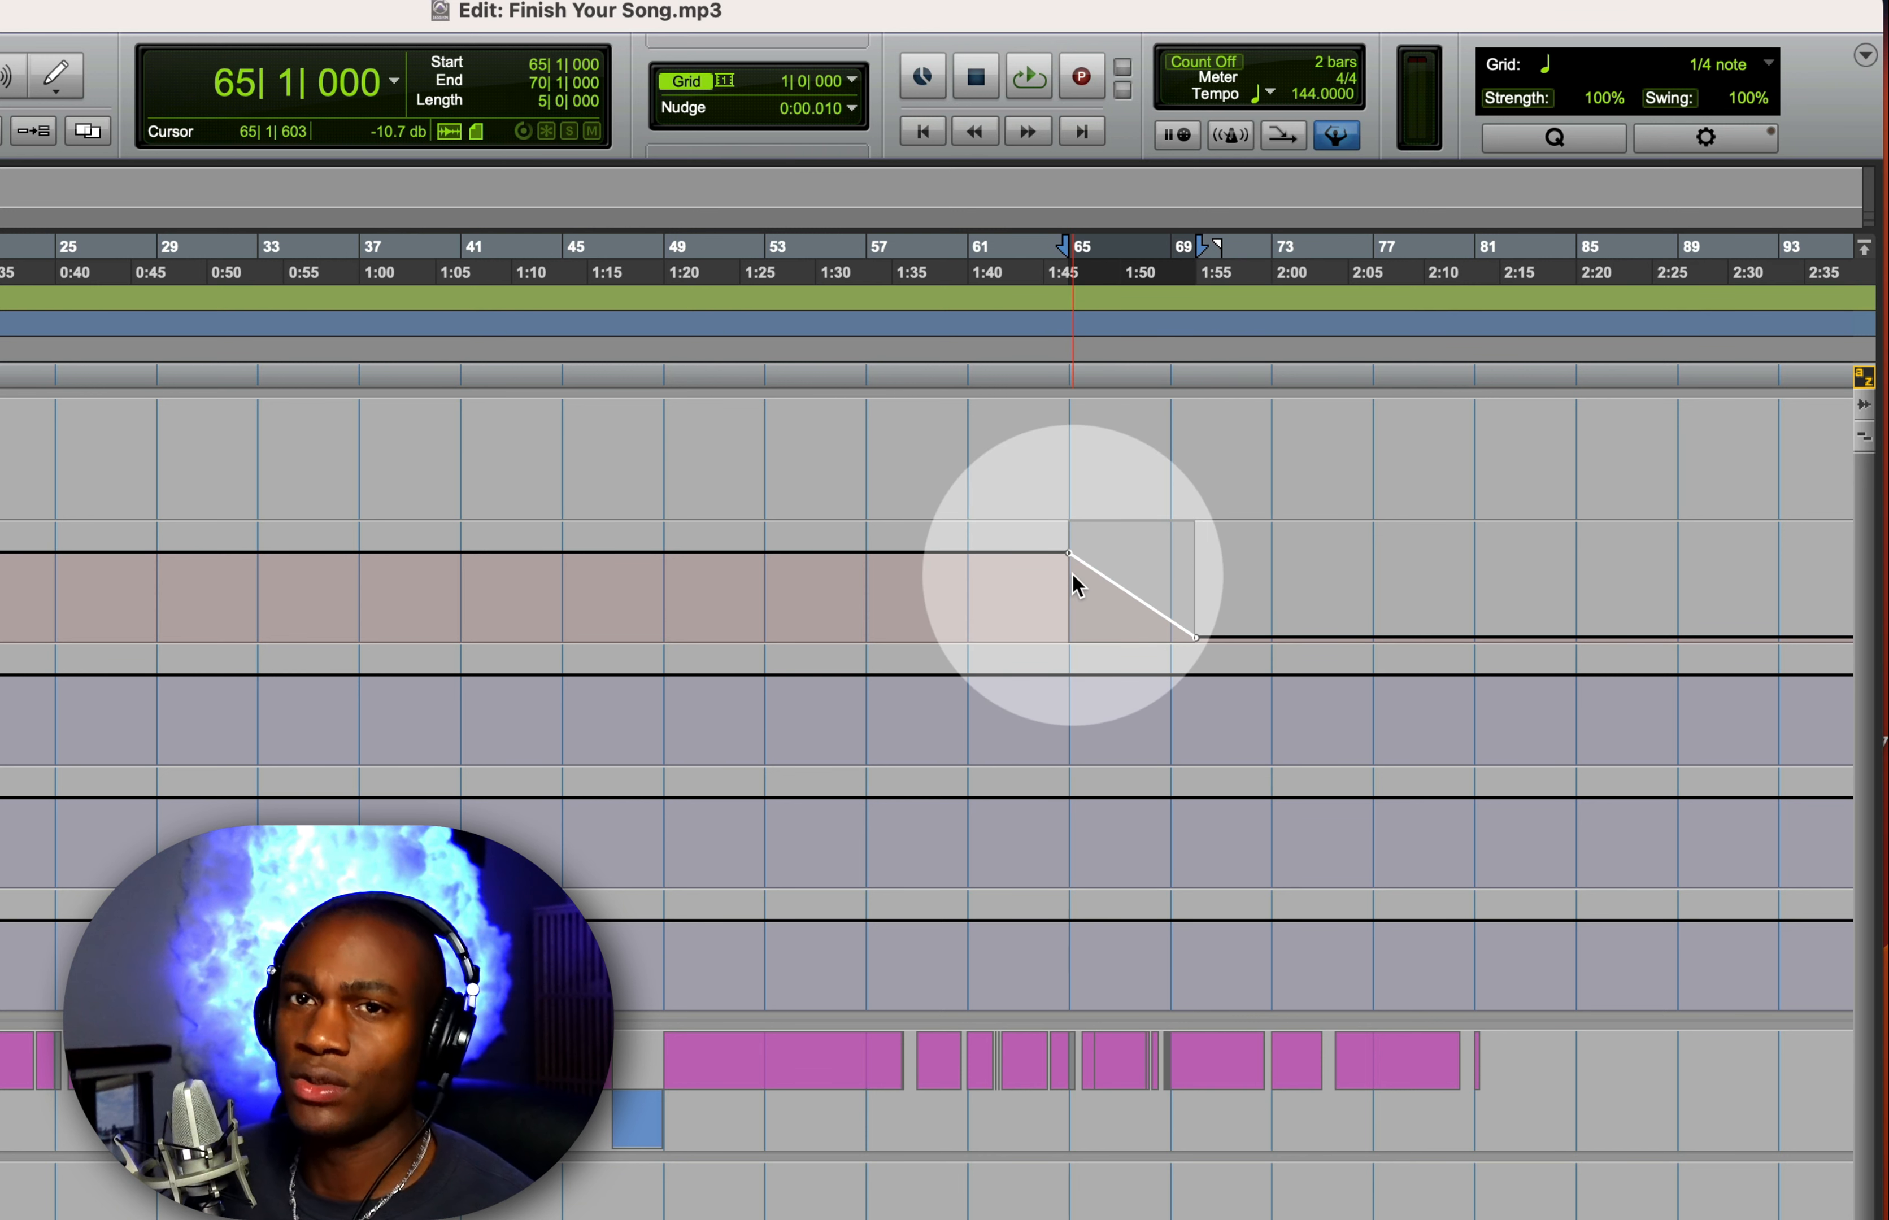
Step: Lengthen the MASTER volume fade-out that starts at bar 65 so it ends at bar 81
key(Delete)
click(1212, 596)
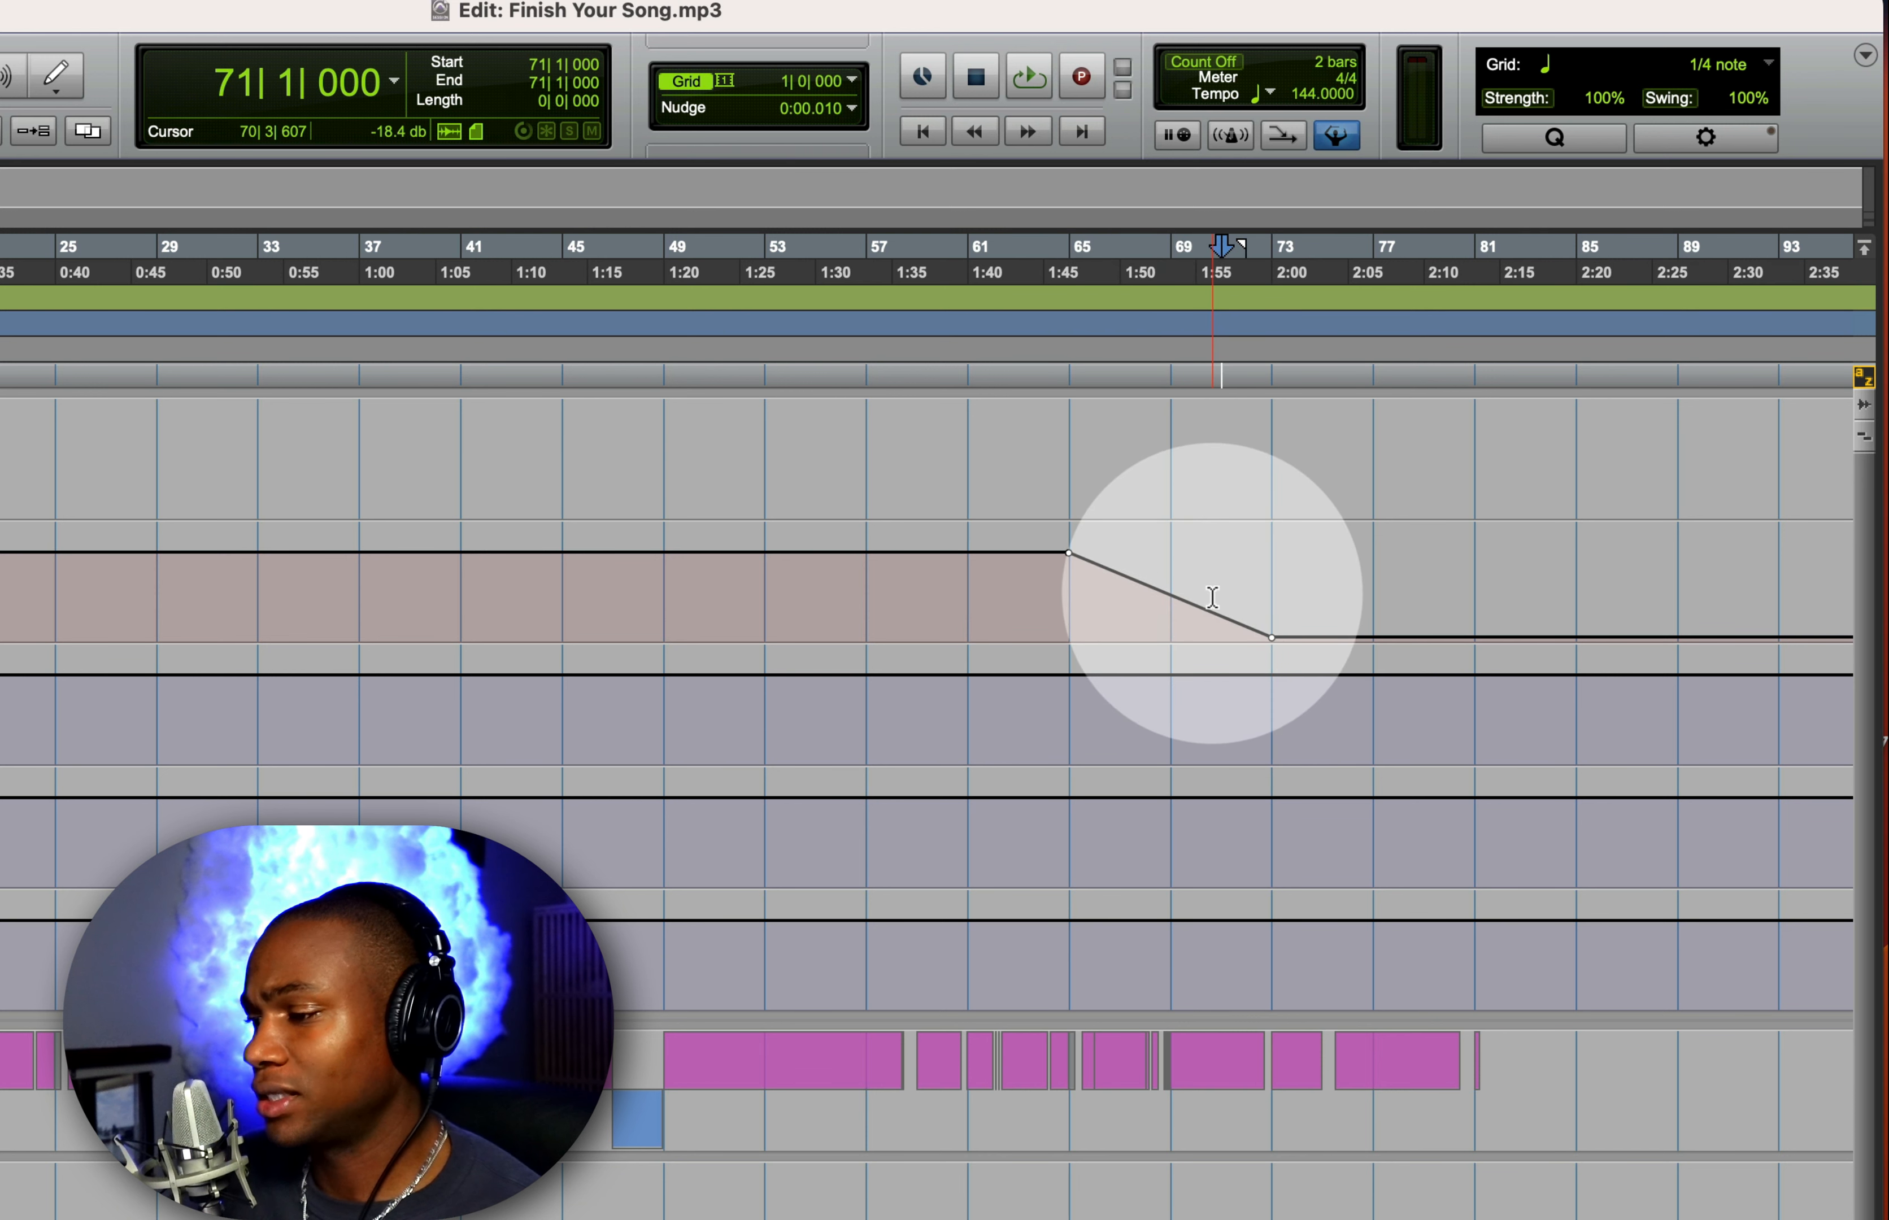
drag(1273, 637, 1475, 638)
Step: Open the ALL track's L2 to review its settings and close it again
click(336, 543)
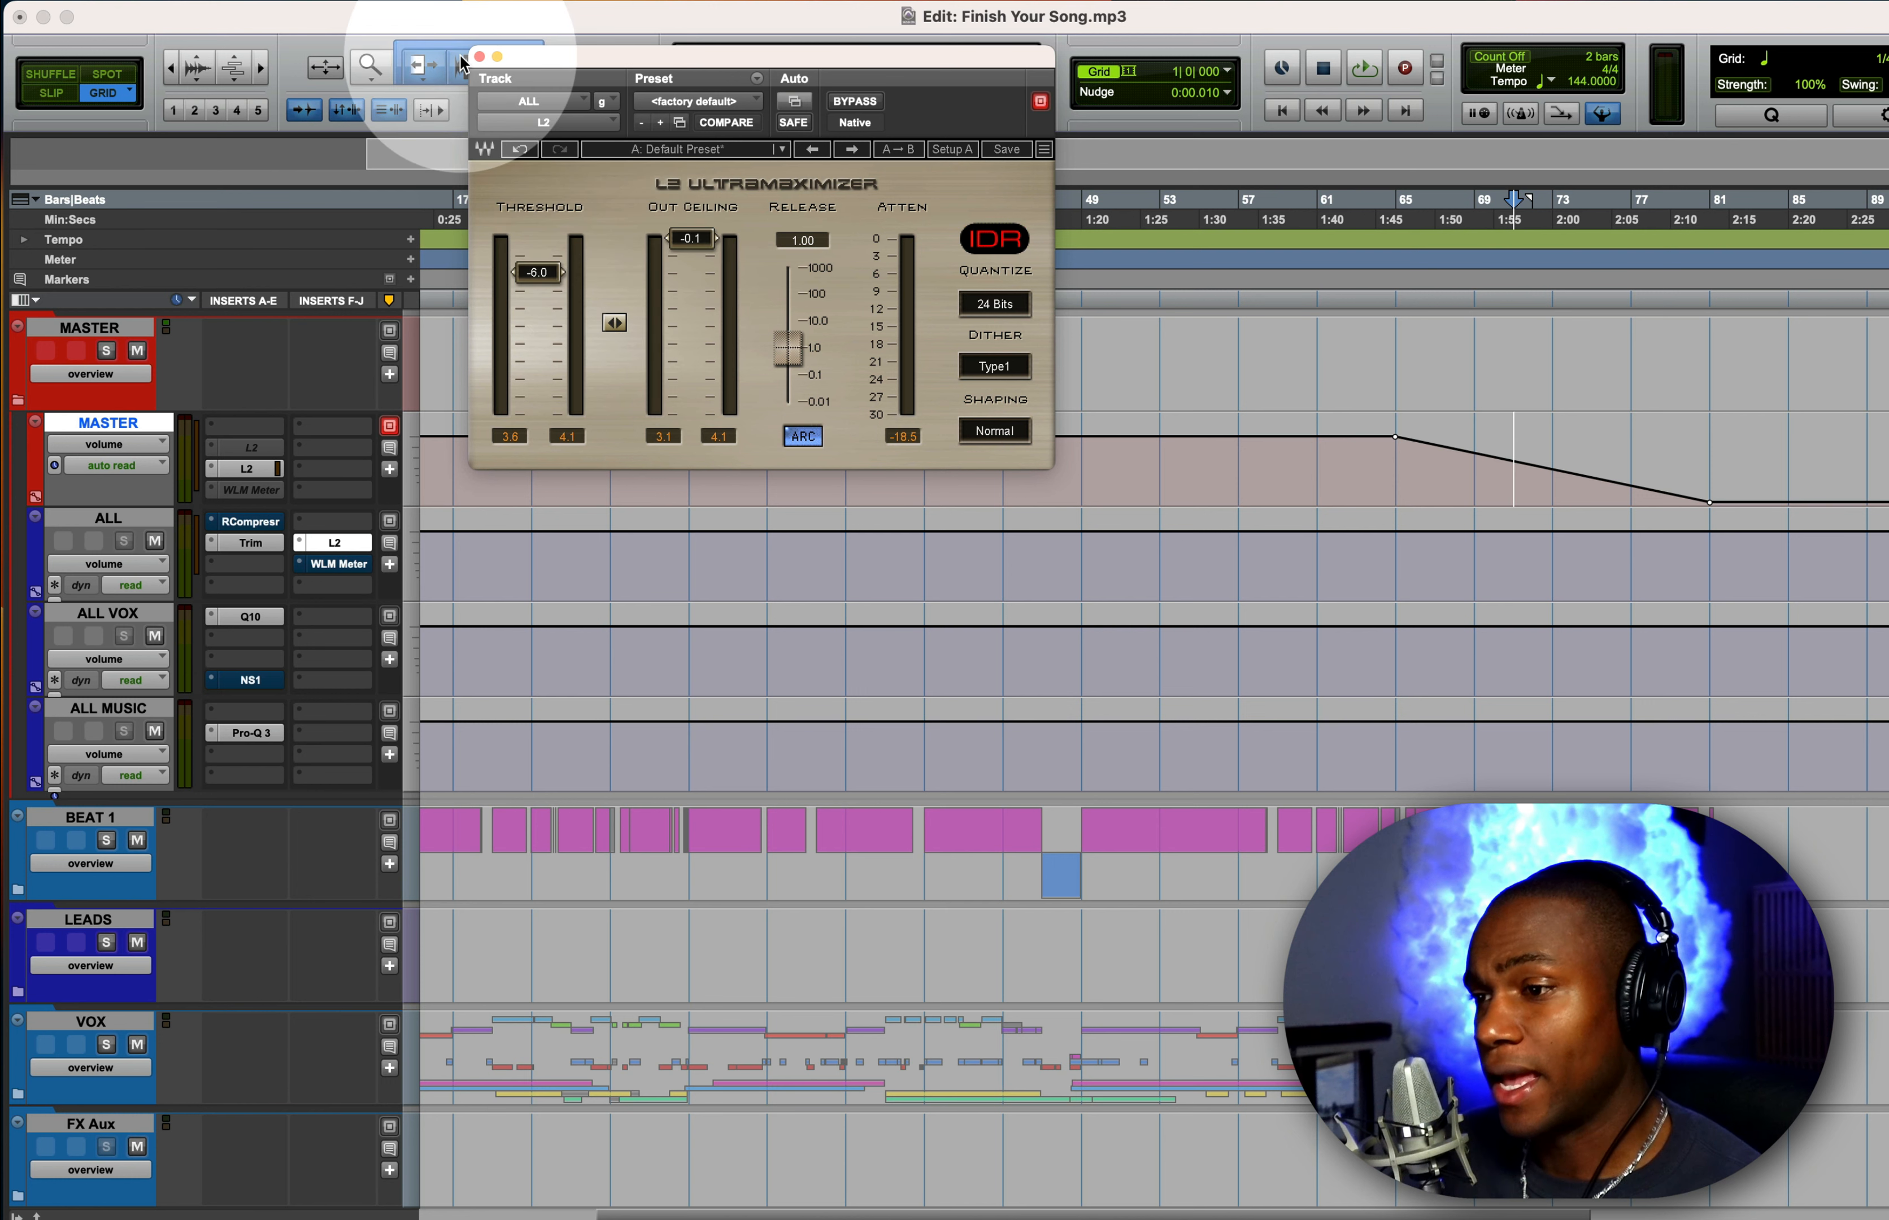
click(479, 56)
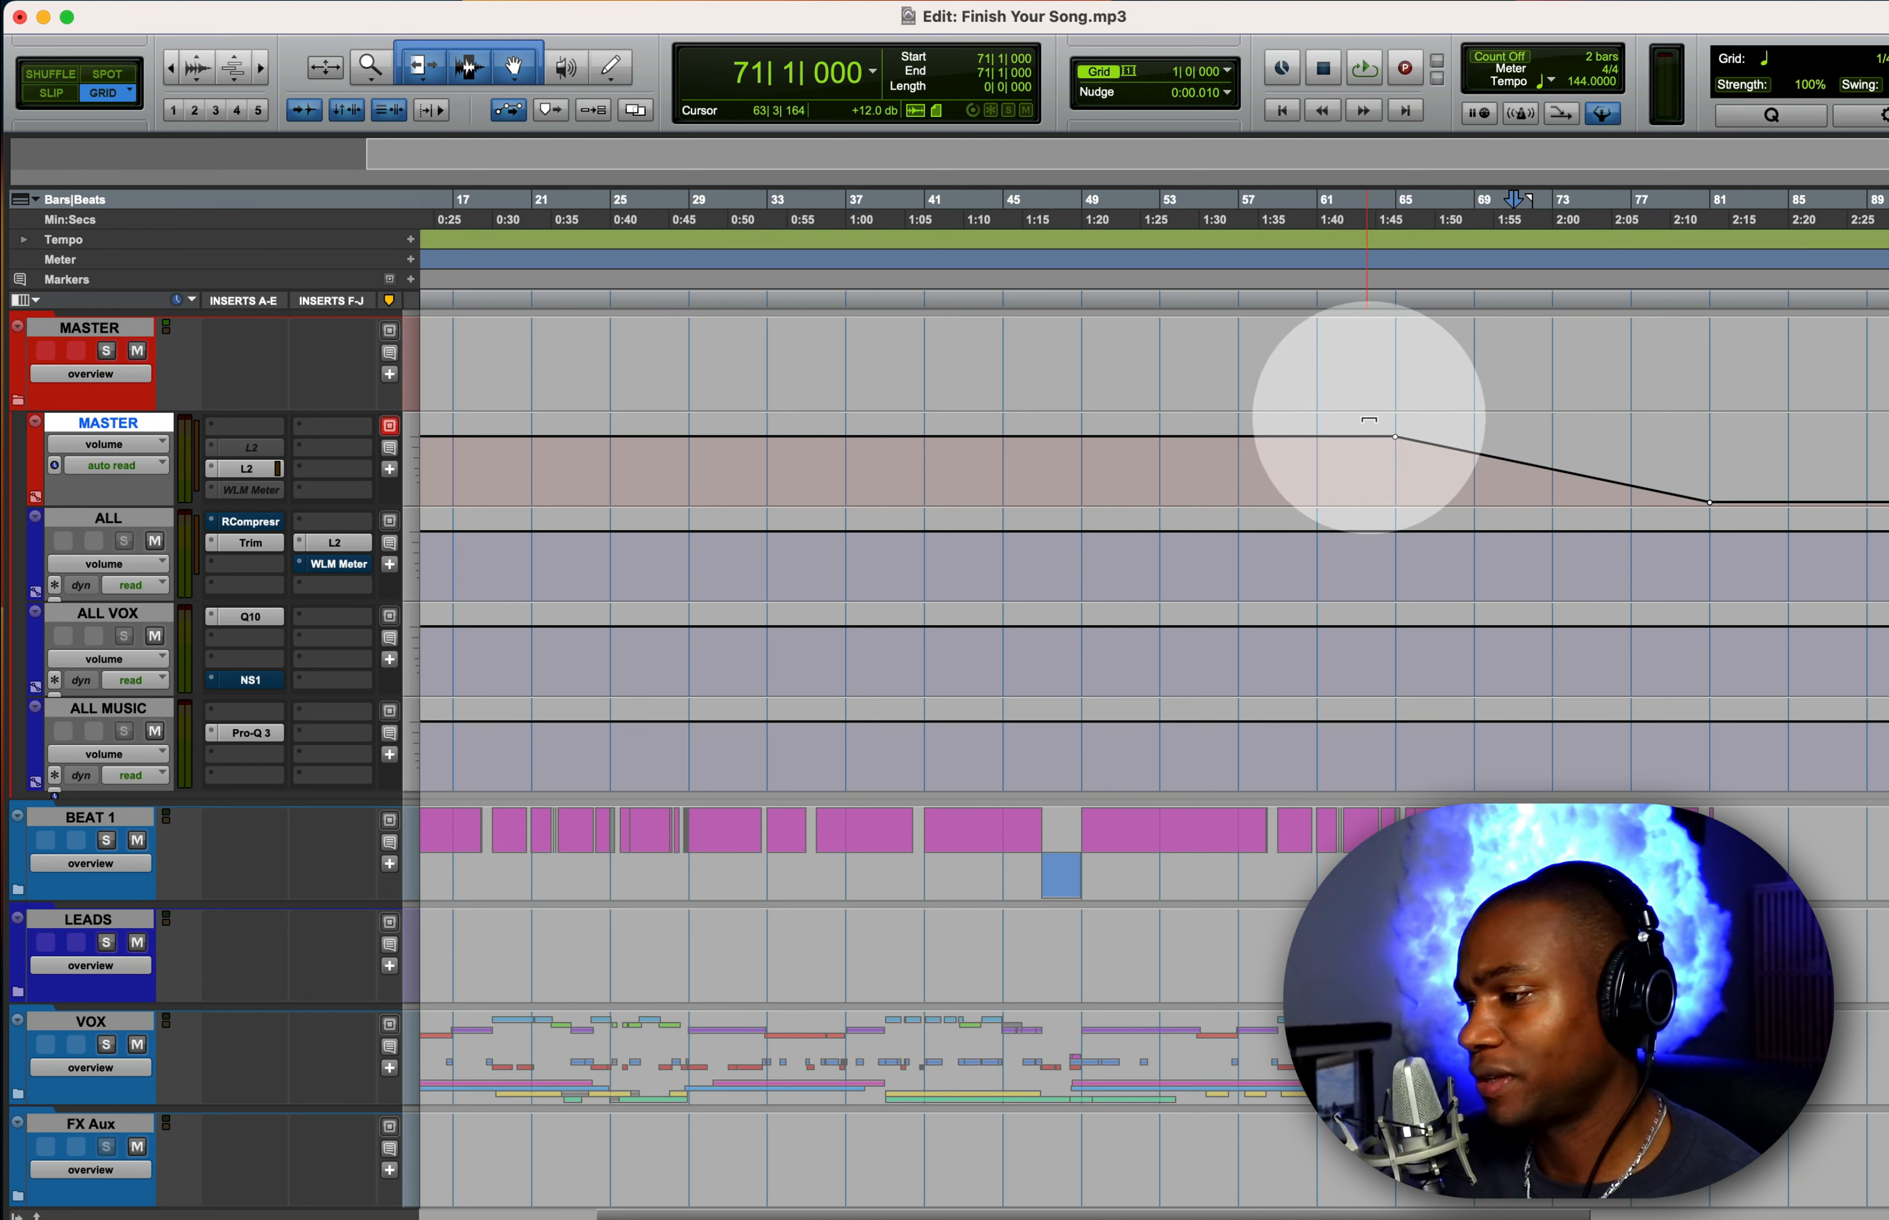
Step: Compare the BEAT 1 and VOX arrangements by selecting the outro from bar 63, the vocal section up to bar 64, and the beat from bar 17
drag(1362, 829, 1774, 830)
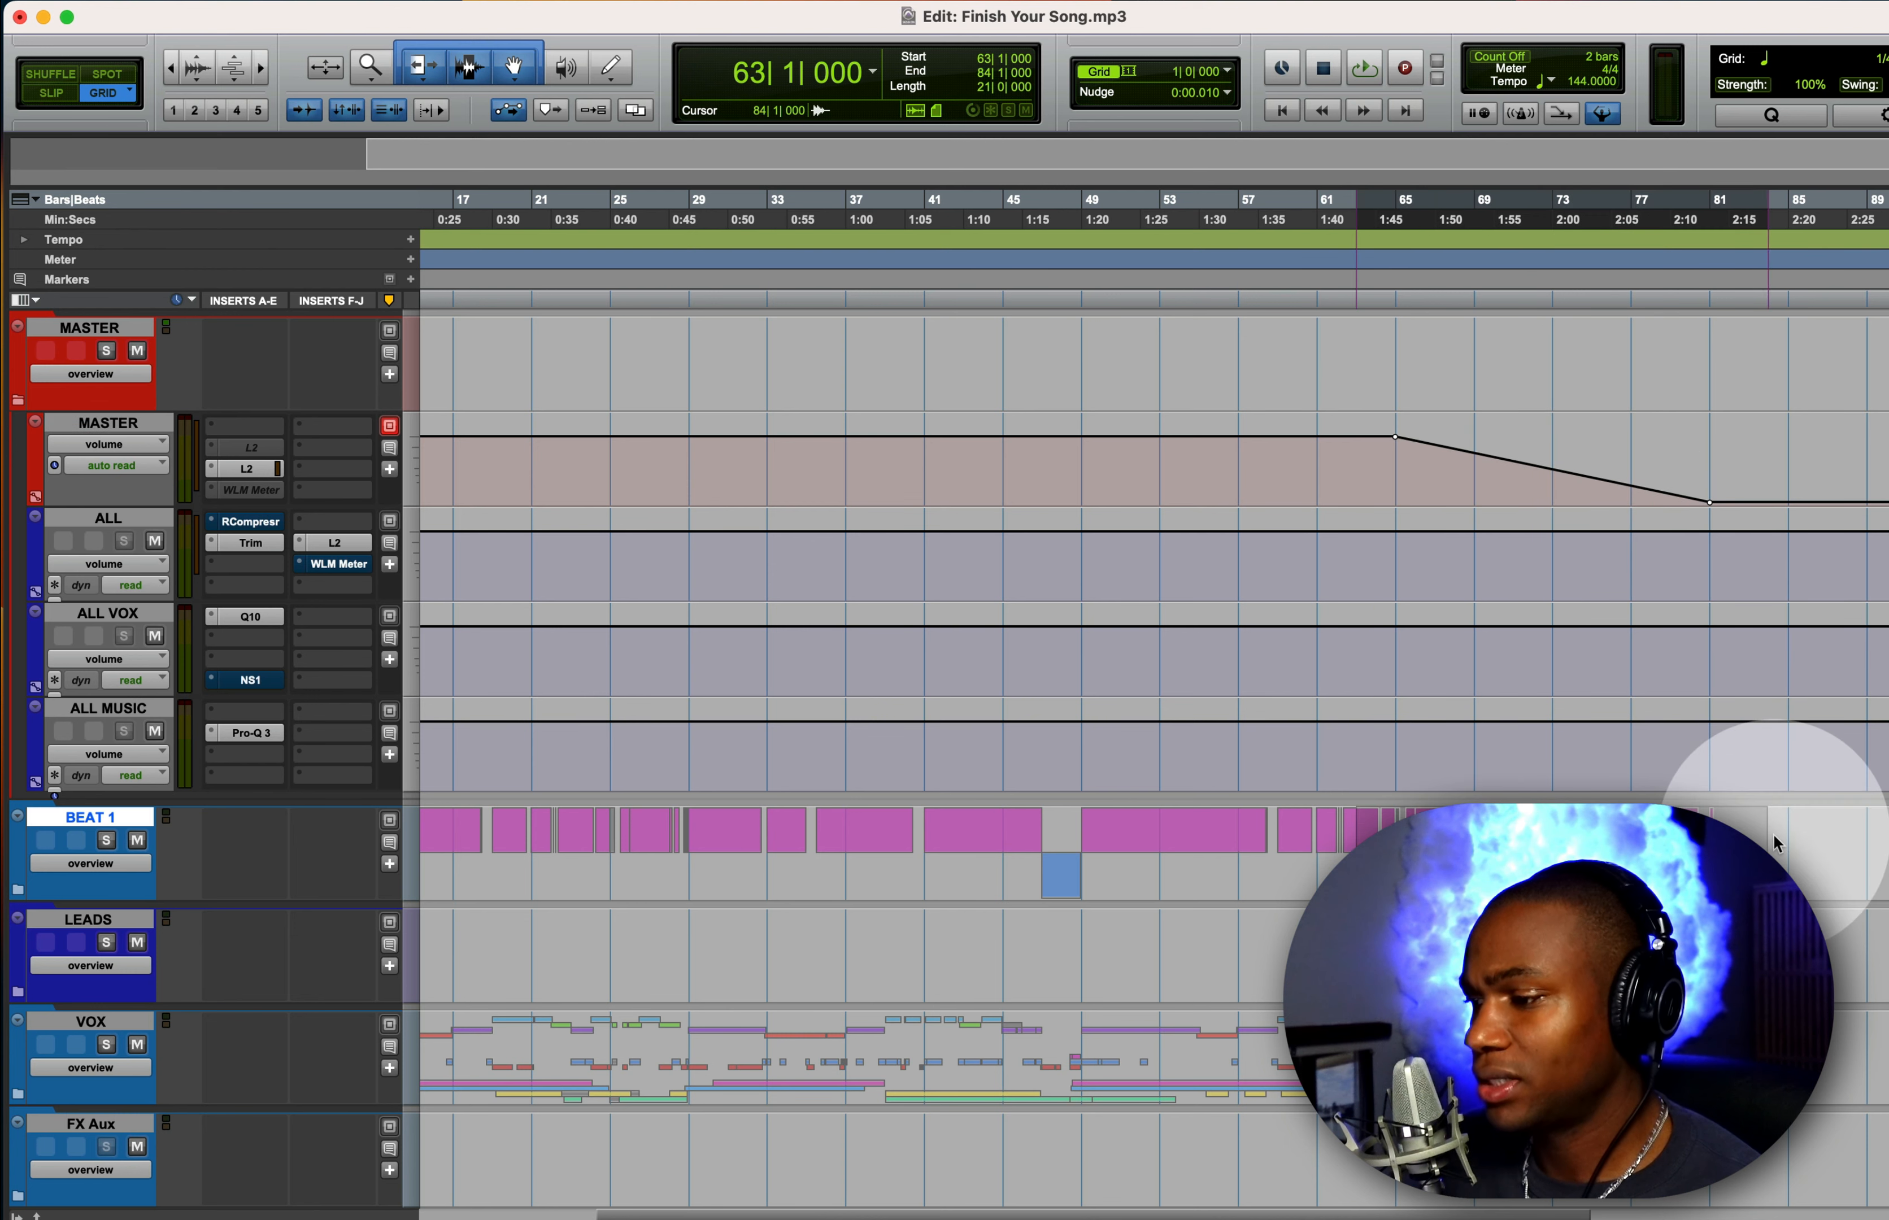
drag(1398, 1056, 1611, 1055)
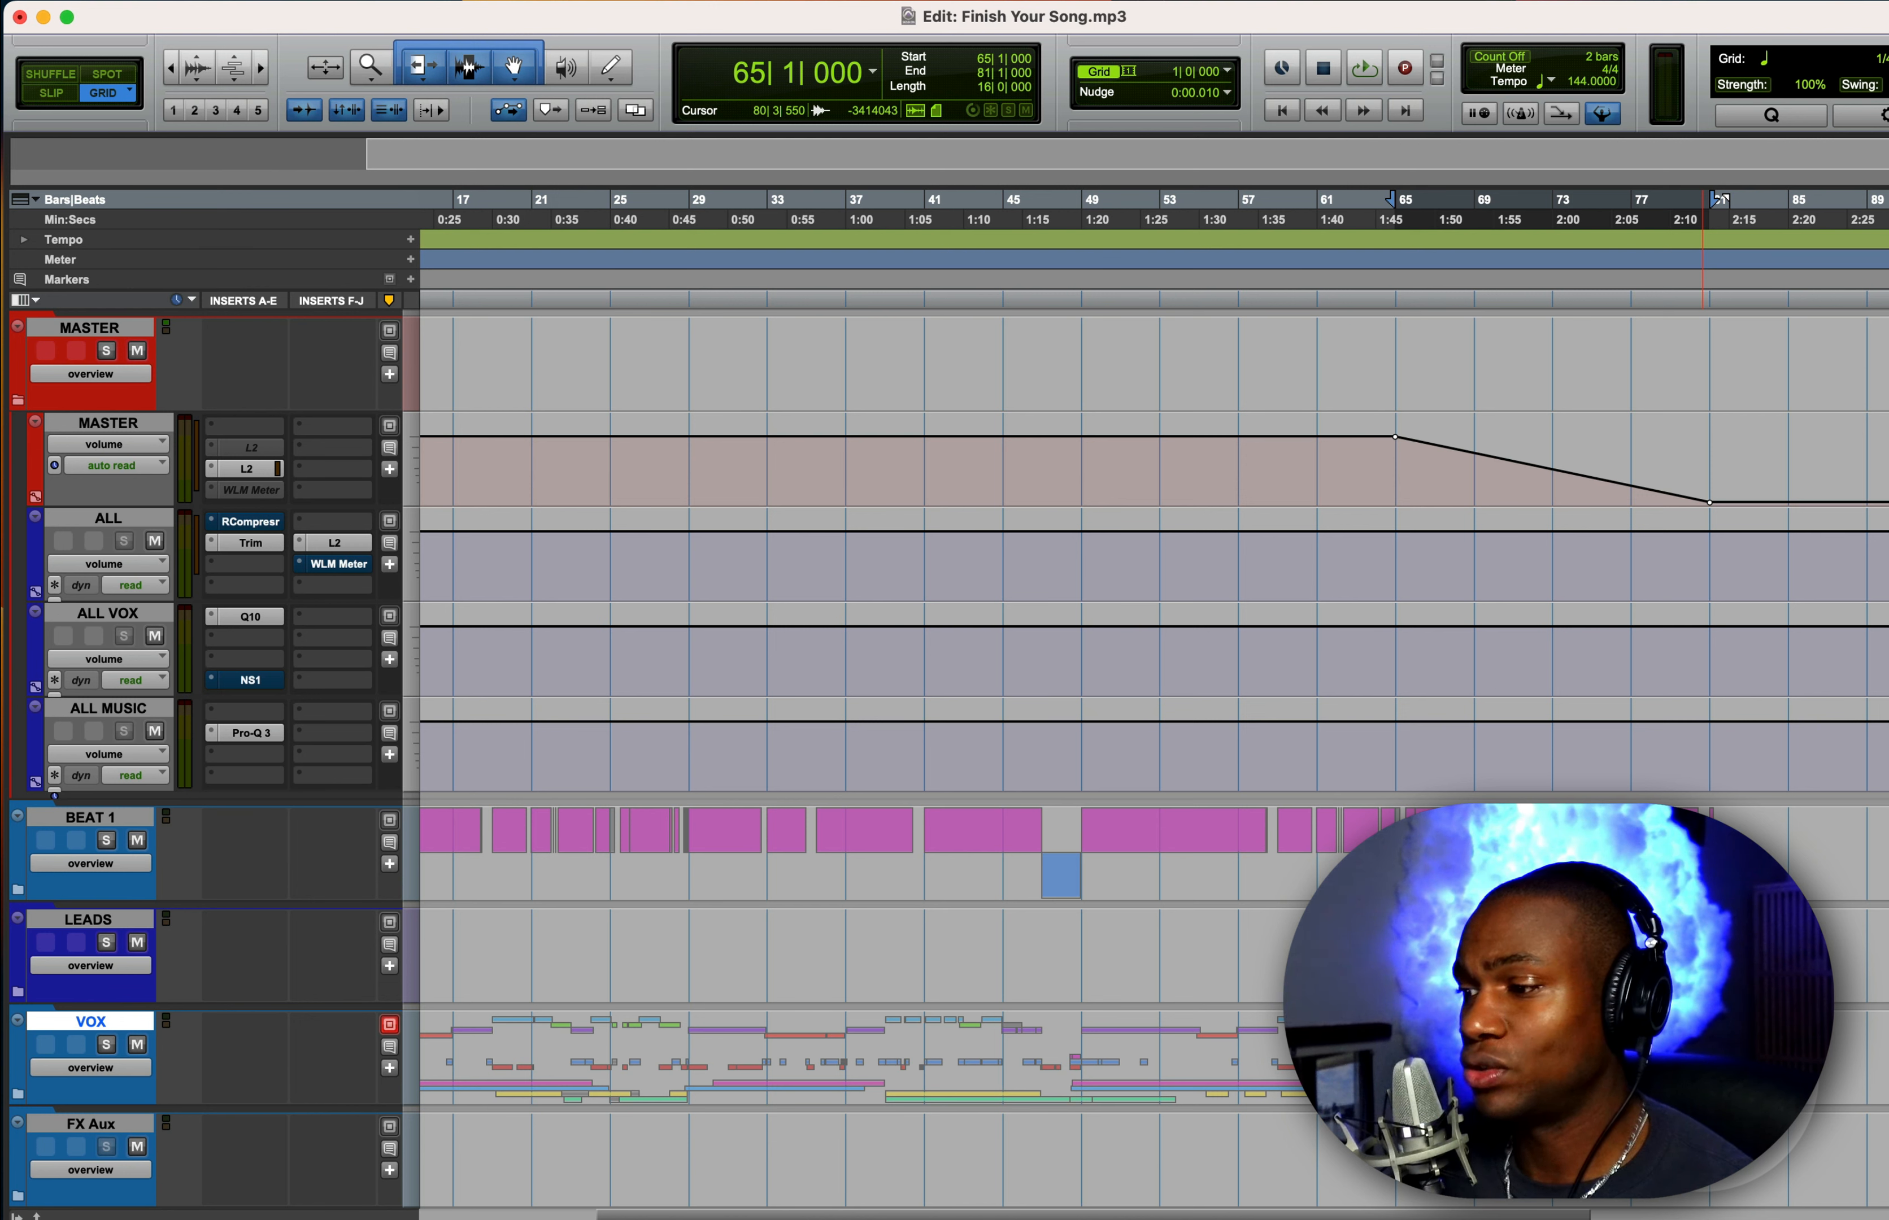
drag(1395, 1040, 422, 1024)
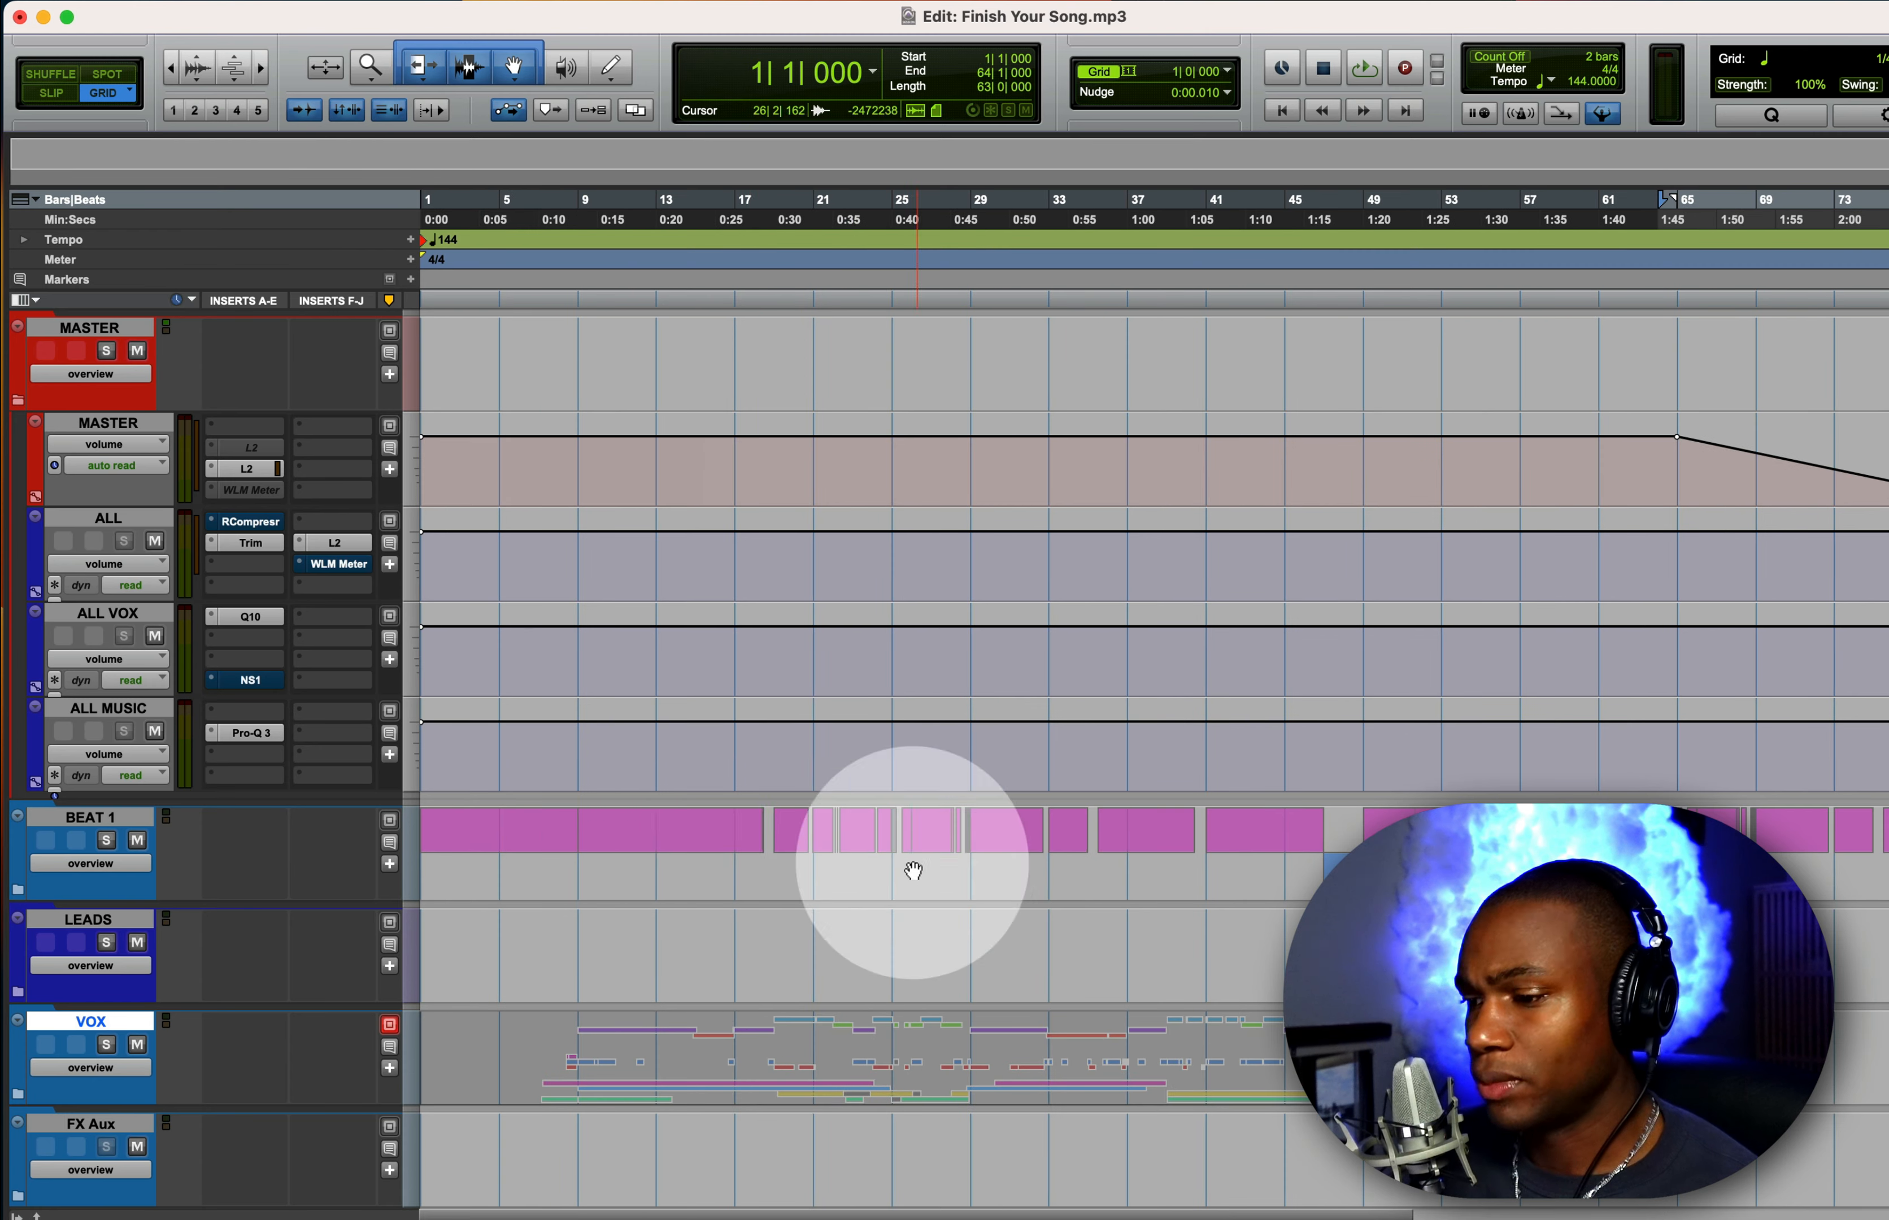
drag(739, 820, 1835, 796)
click(1699, 810)
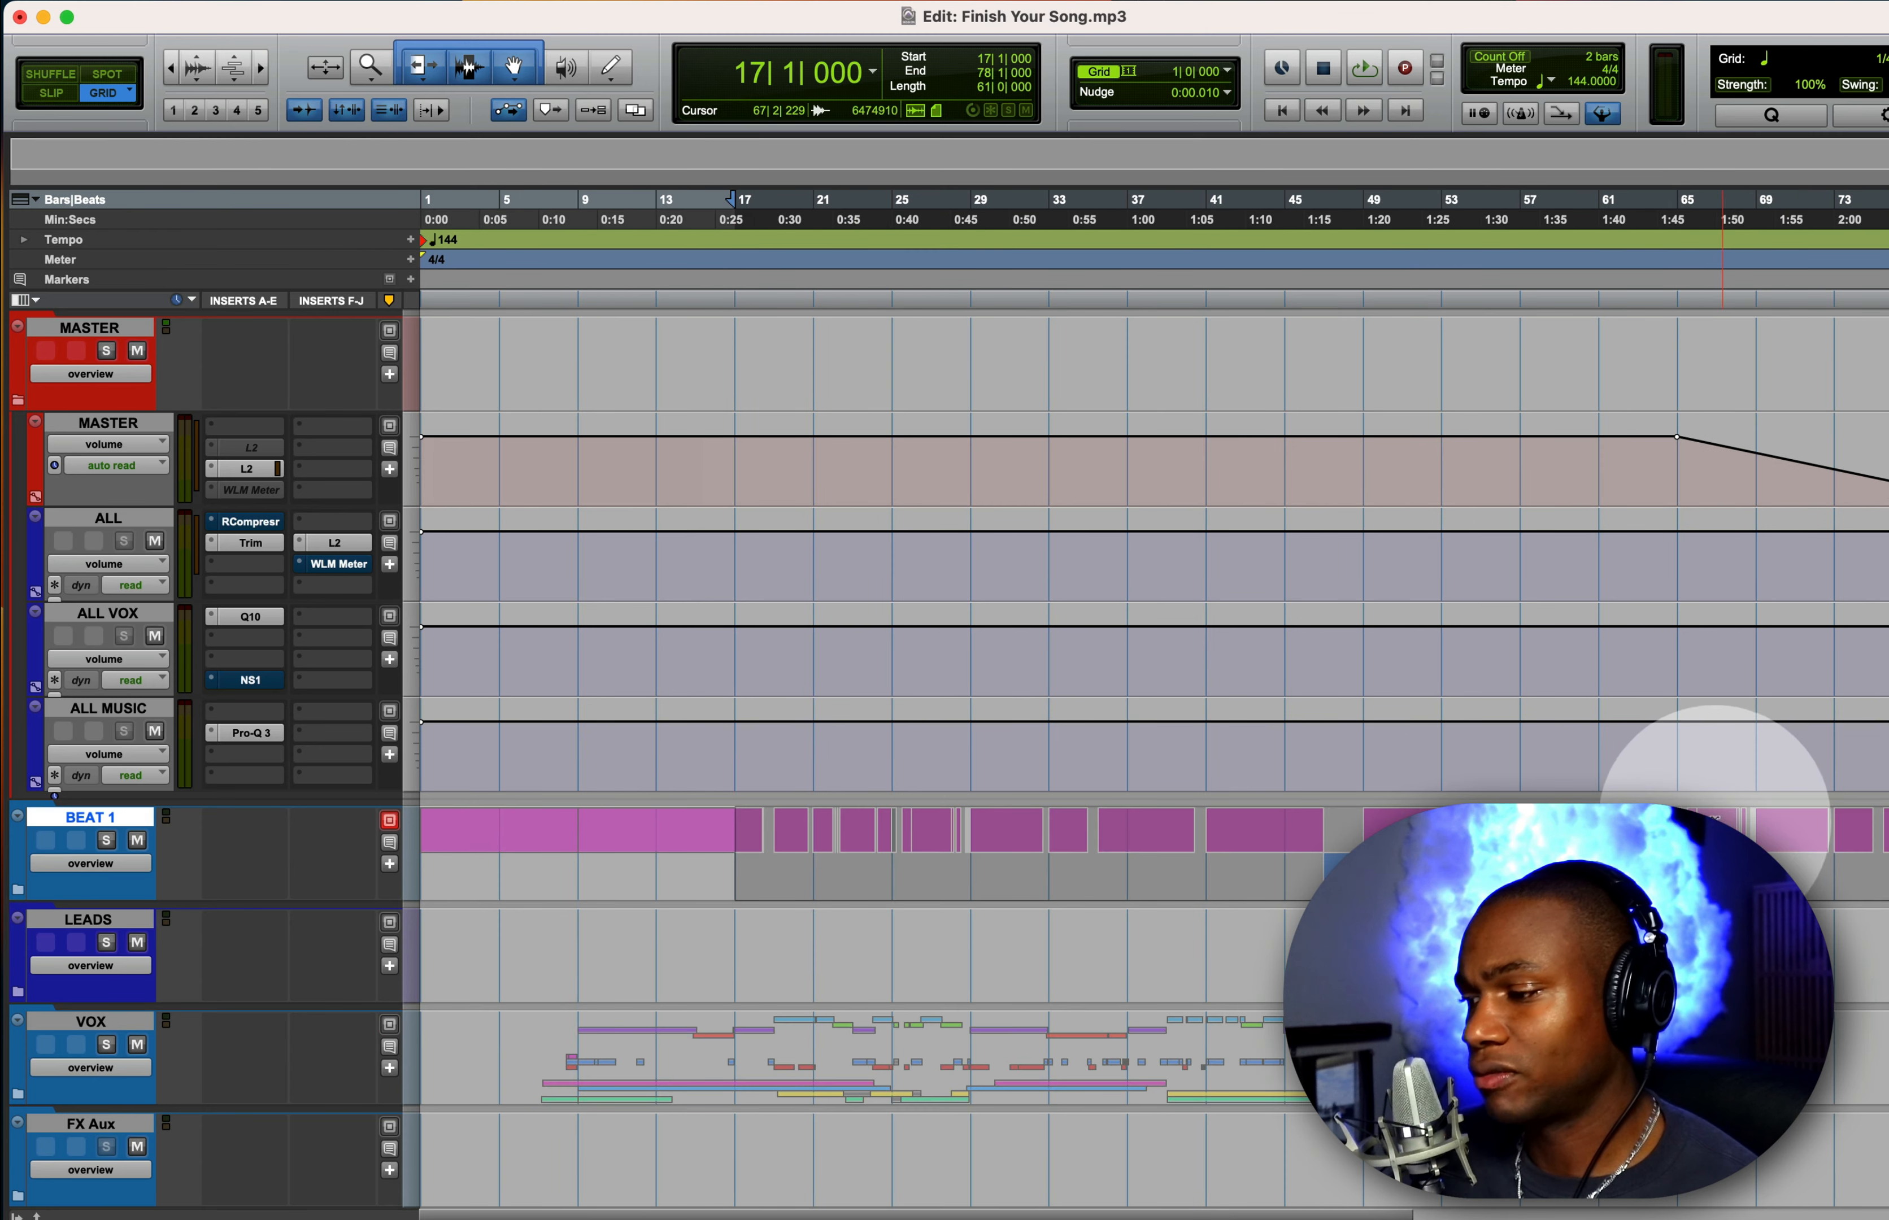